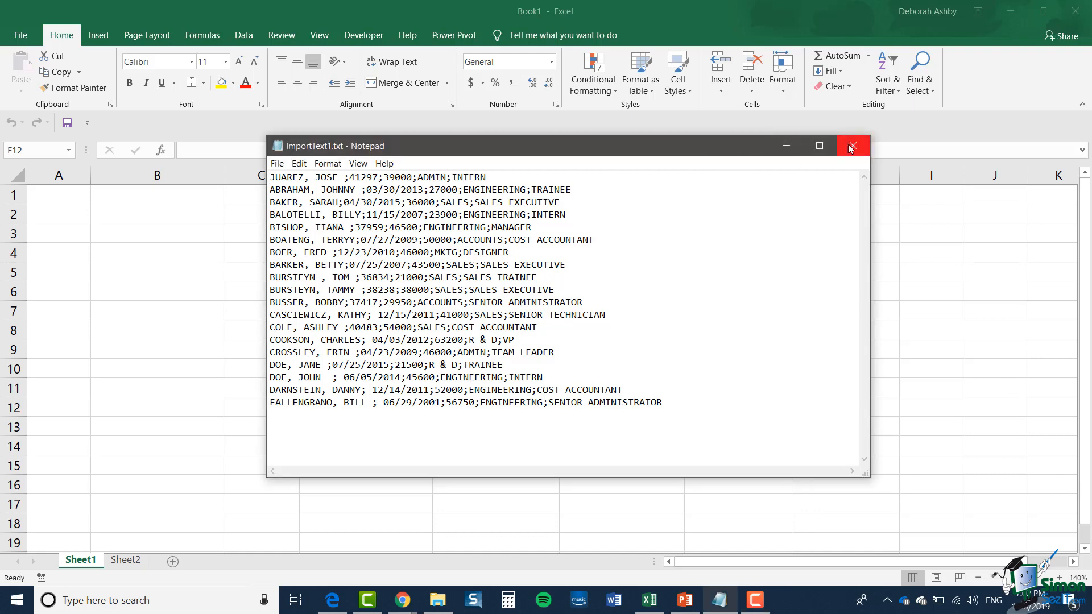
# Close the Notepad preview and open ImportText1.txt from the Desktop in Excel, showing all file types.
pyautogui.click(851, 147)
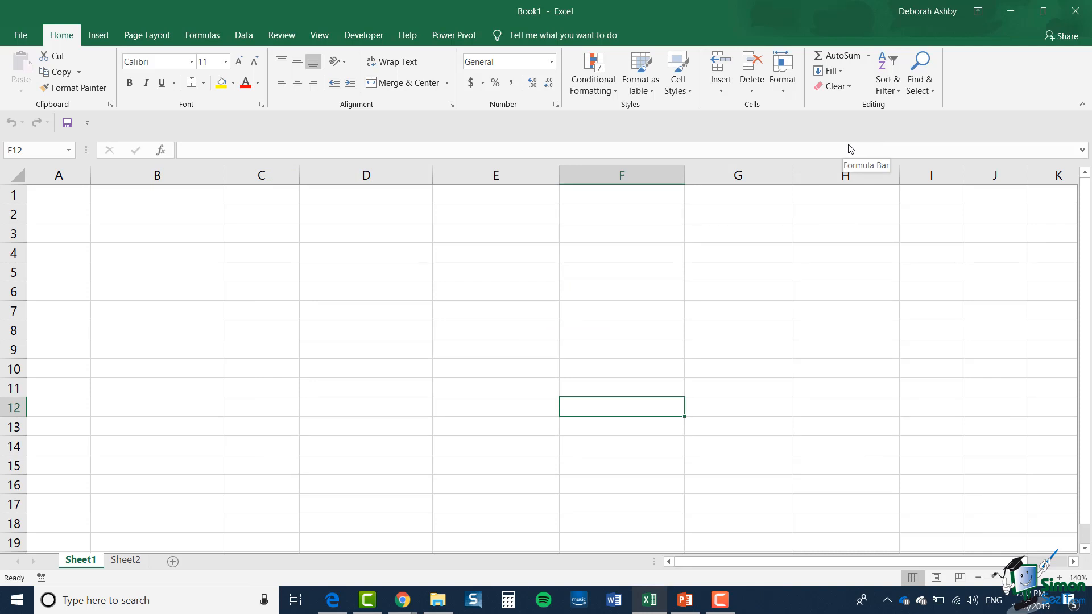
pyautogui.click(21, 37)
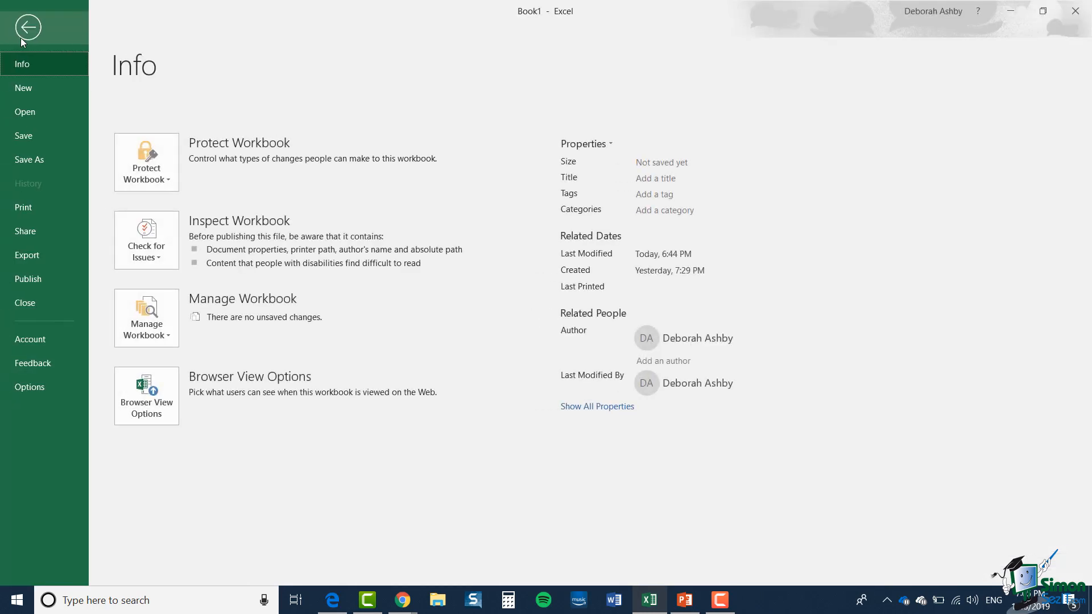
pyautogui.click(28, 112)
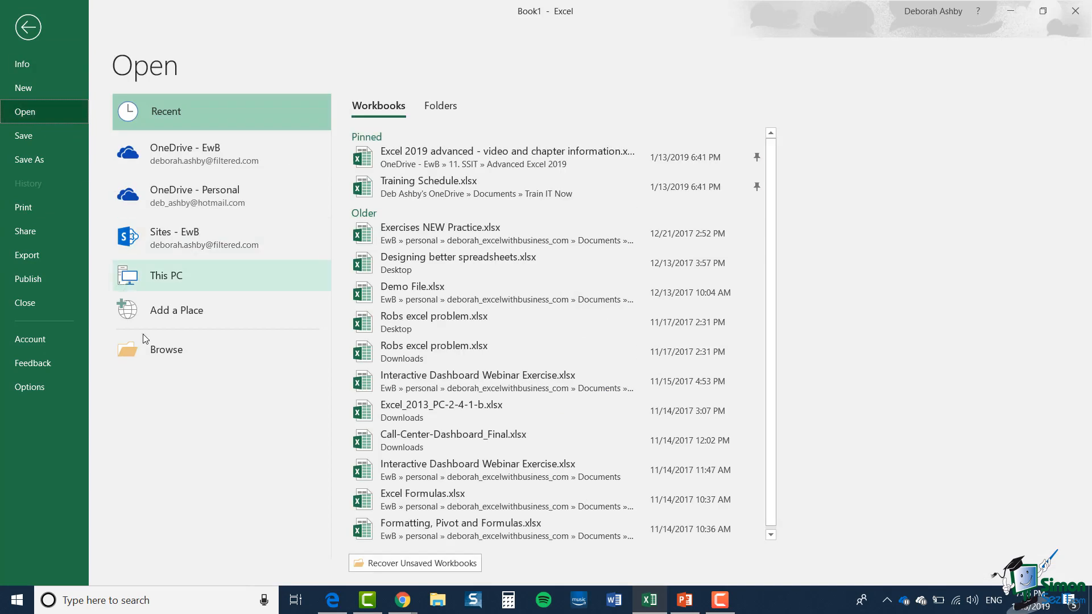
pyautogui.click(156, 351)
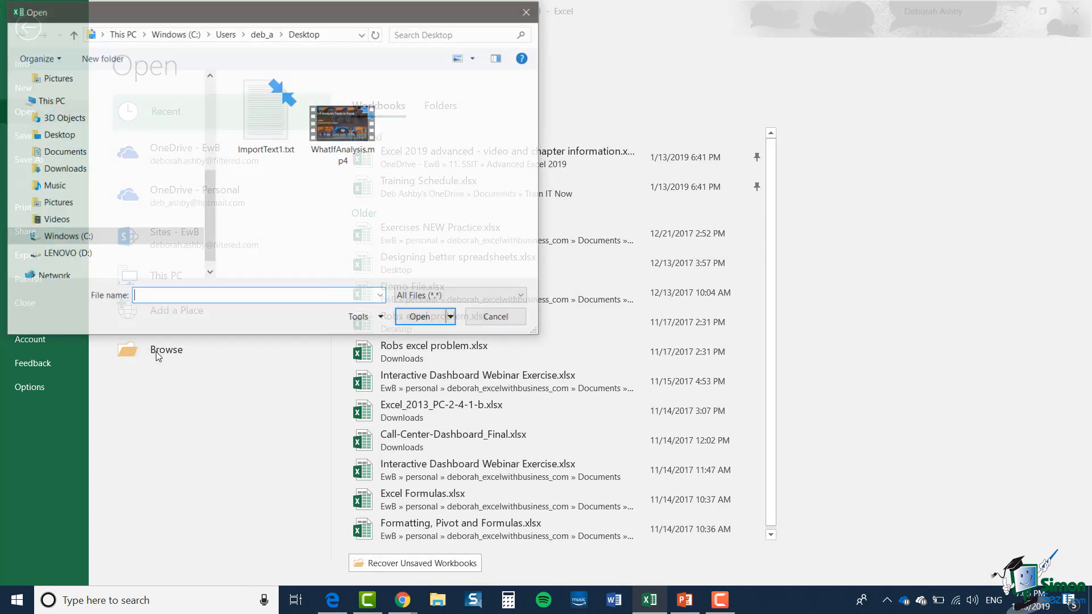
pyautogui.scroll(3, 128, 151)
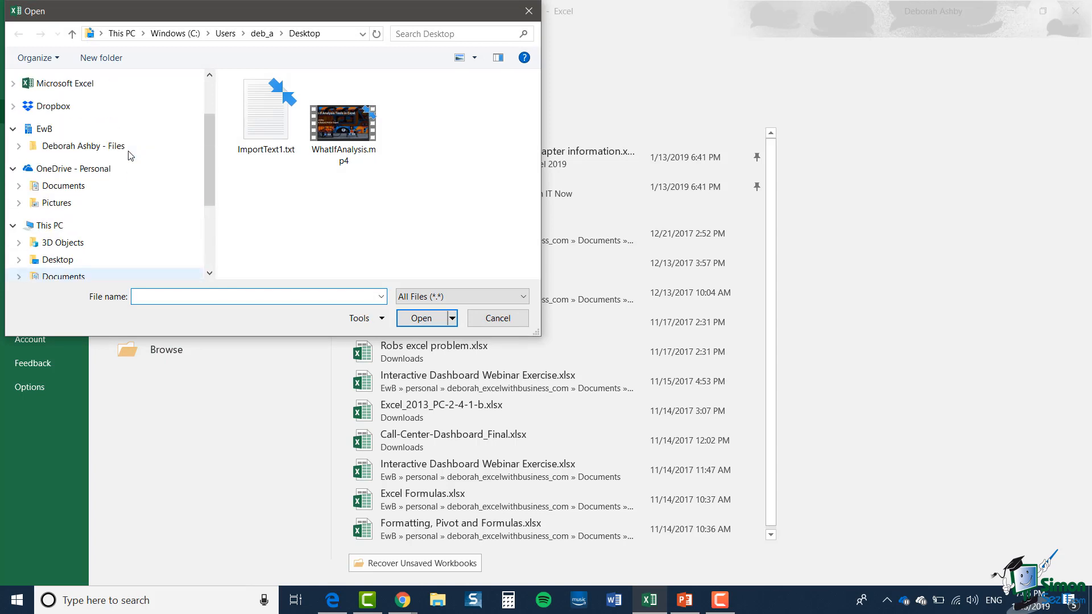
pyautogui.click(259, 102)
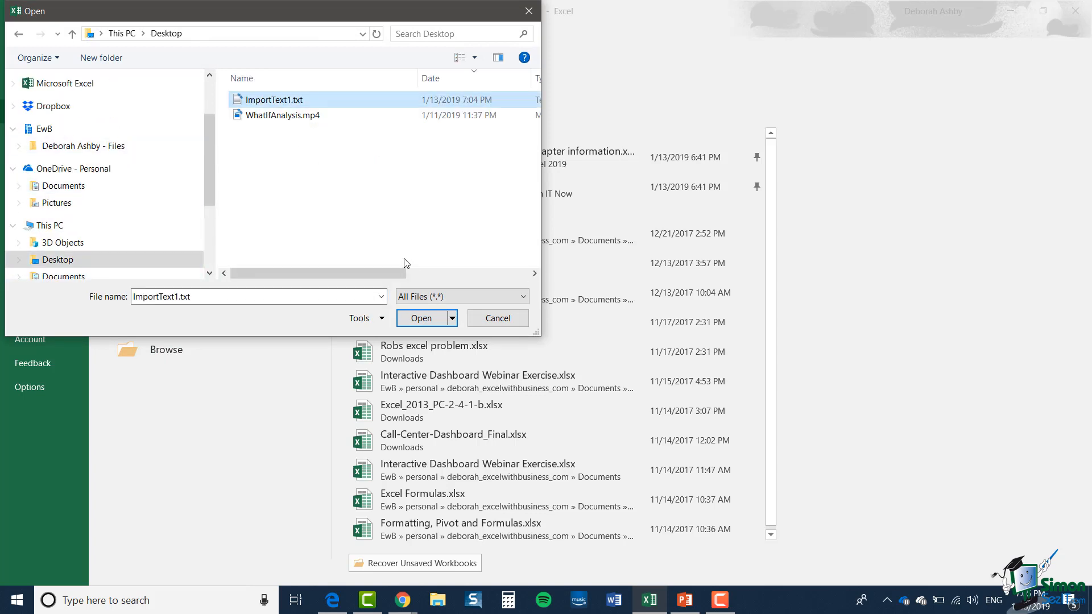
pyautogui.click(429, 320)
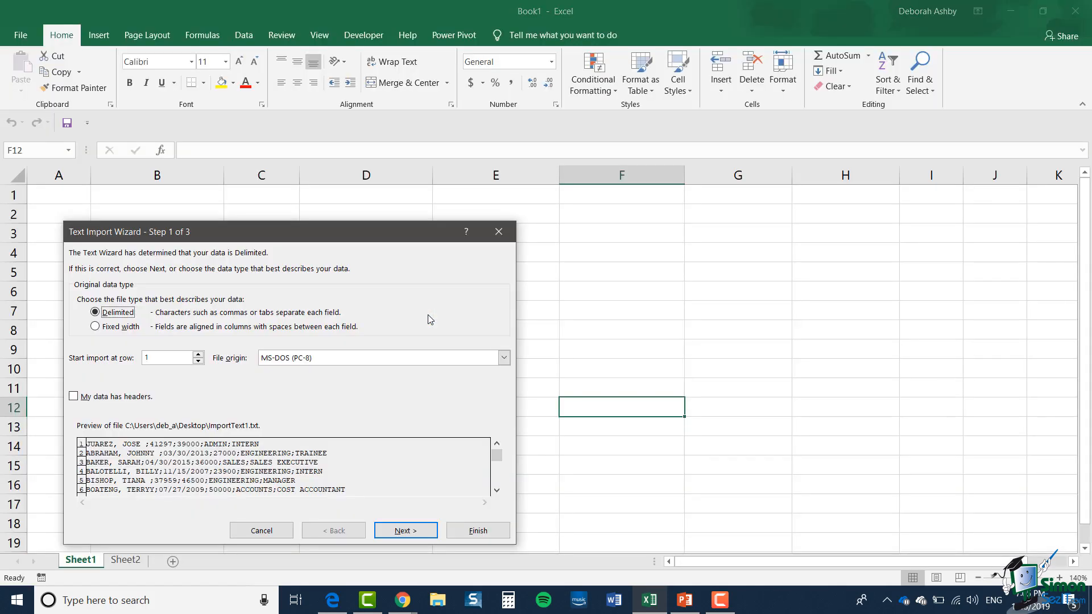
# Import the text as delimited data with the Tab delimiter, and widen column A to fit the imported records.
pyautogui.moveTo(360, 232); pyautogui.dragTo(626, 177)
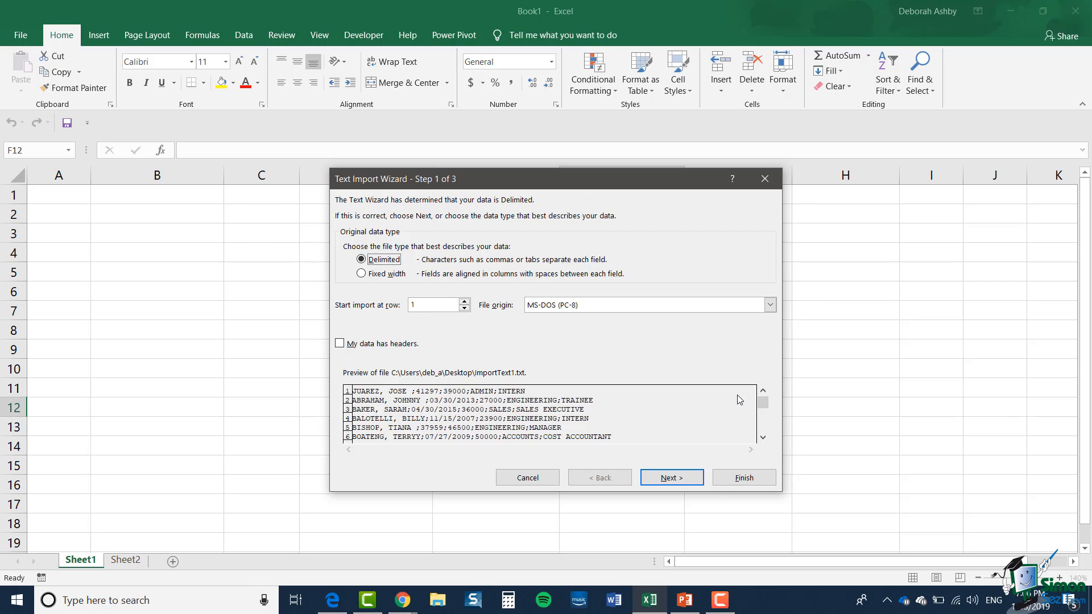
pyautogui.click(669, 479)
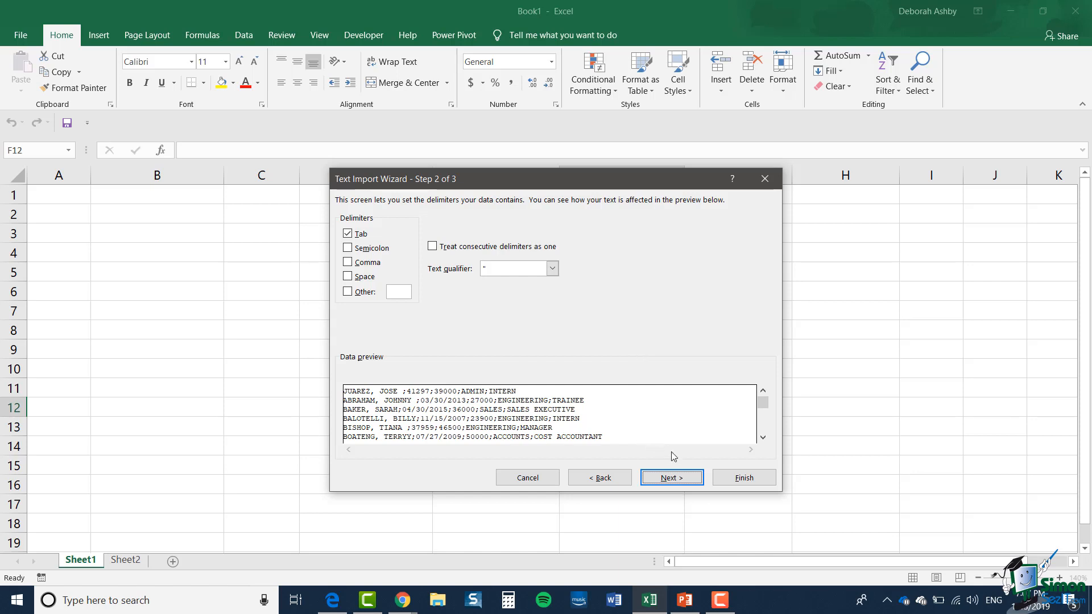
pyautogui.click(678, 480)
pyautogui.click(742, 478)
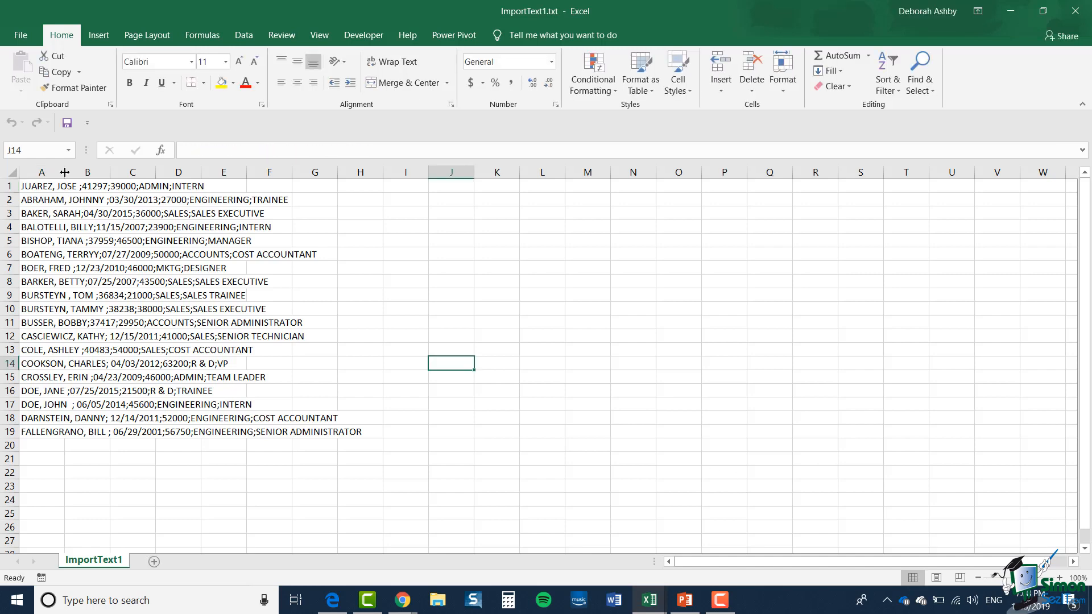
pyautogui.moveTo(65, 172); pyautogui.dragTo(371, 192)
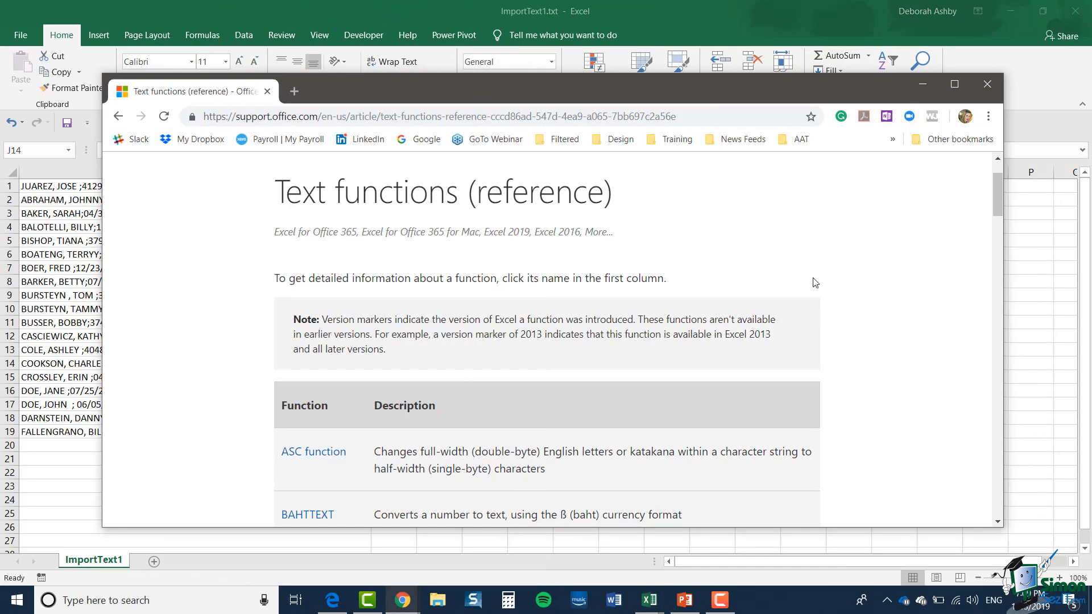
# Look through the Text functions reference page in the browser for functions that change the case of text.
pyautogui.scroll(-2, 815, 282)
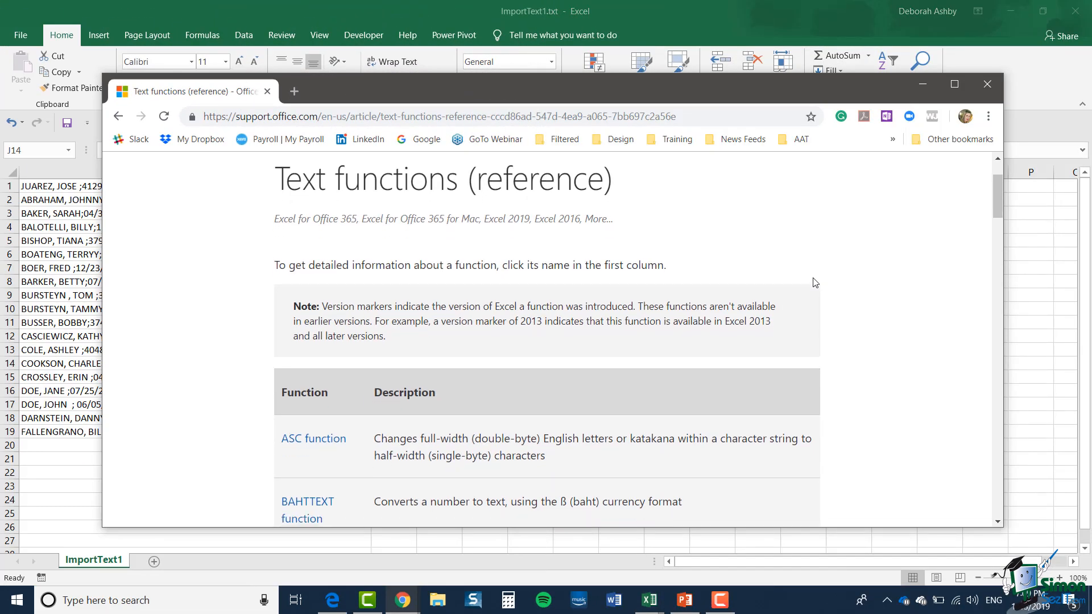
pyautogui.scroll(-1, 815, 282)
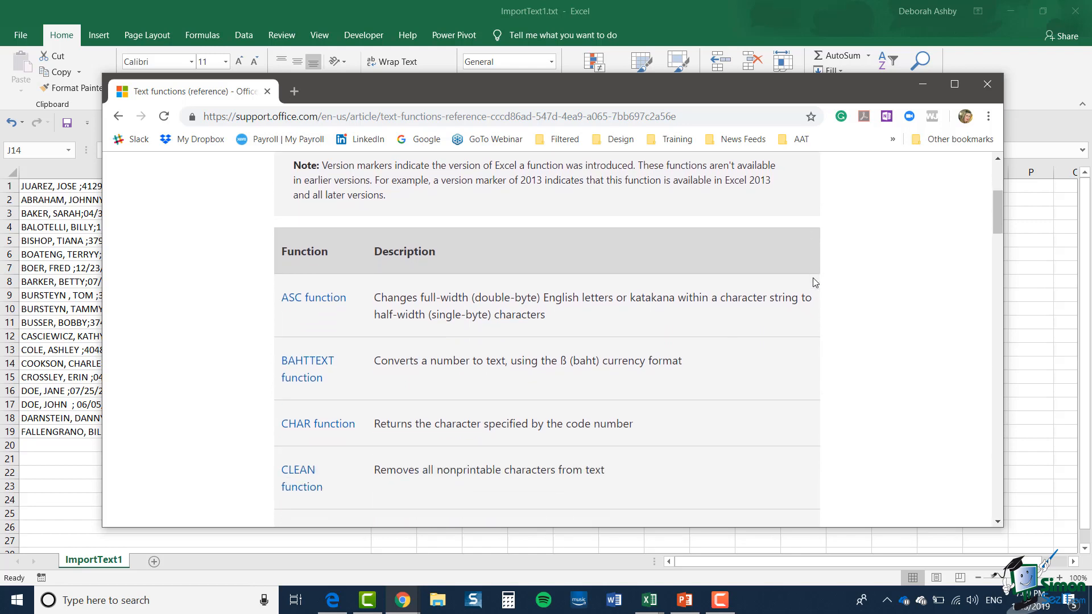
pyautogui.scroll(-1, 815, 282)
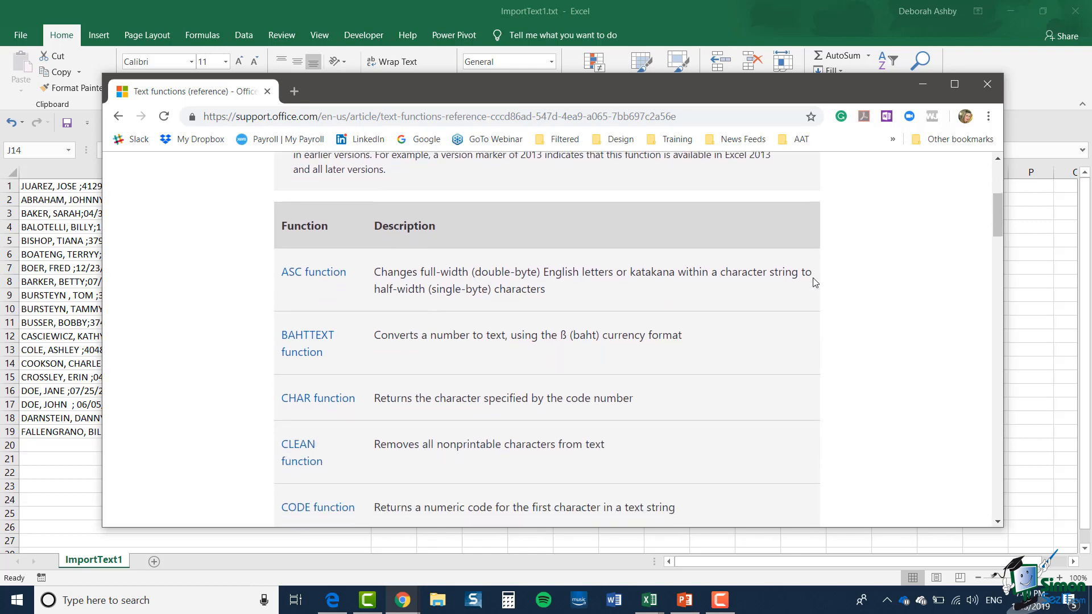
pyautogui.scroll(-1, 815, 283)
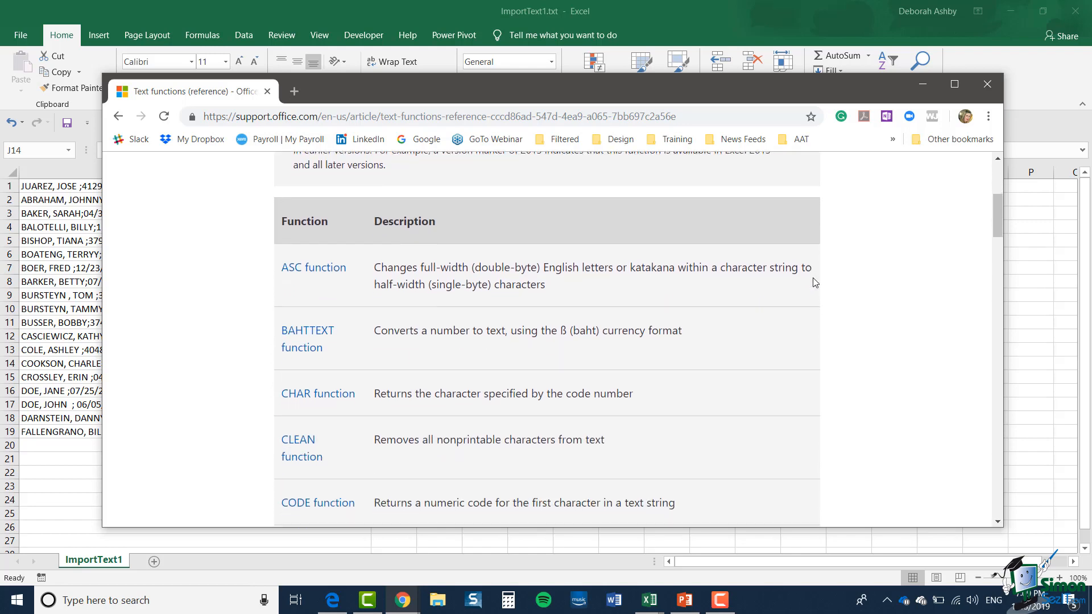
pyautogui.scroll(-13, 815, 282)
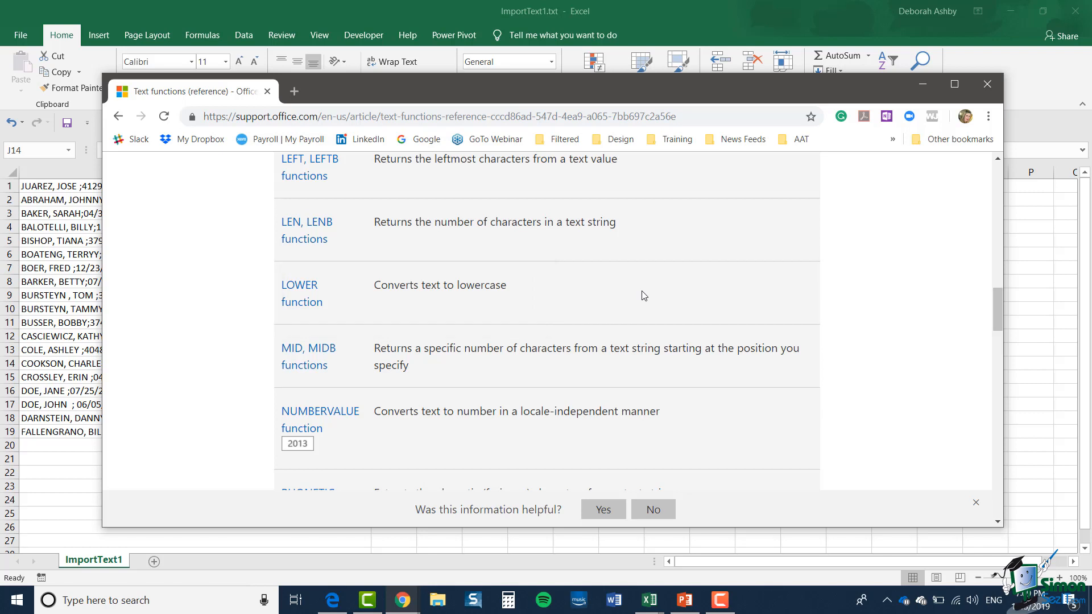
pyautogui.scroll(-15, 644, 295)
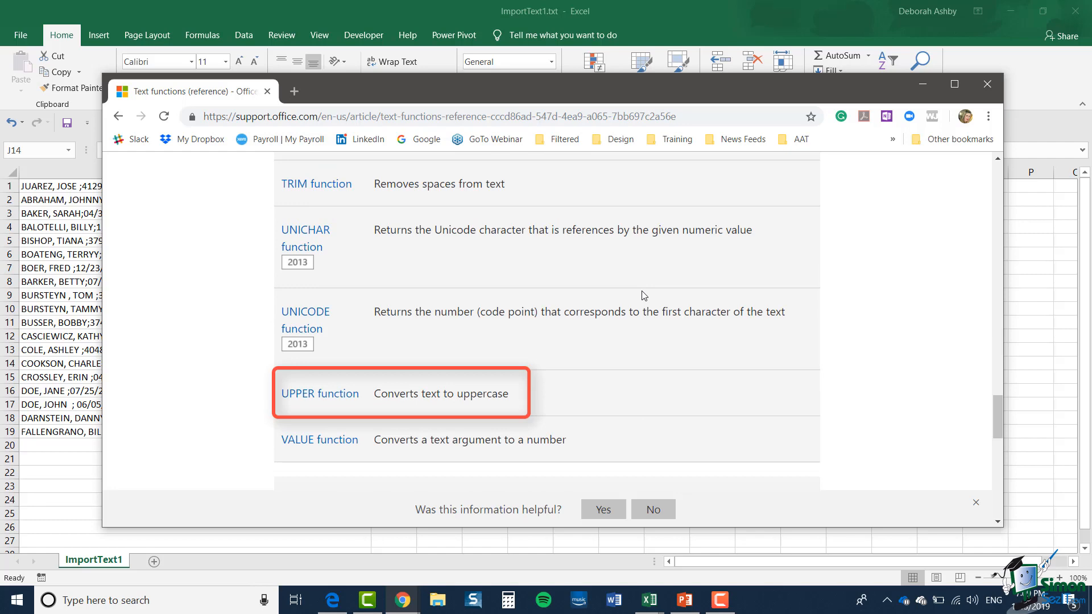
pyautogui.scroll(9, 644, 295)
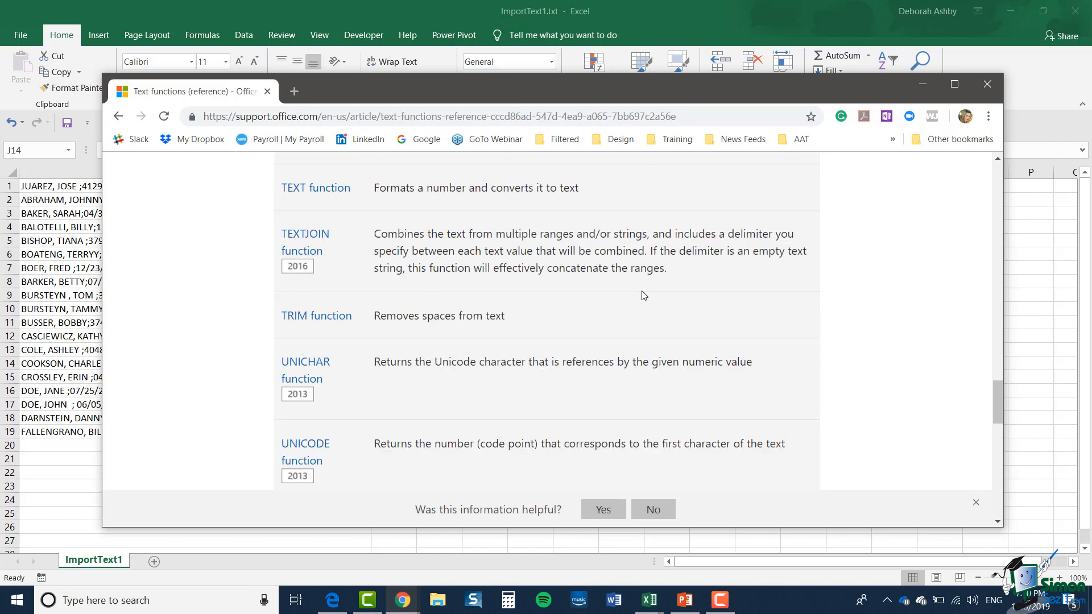
pyautogui.scroll(4, 644, 295)
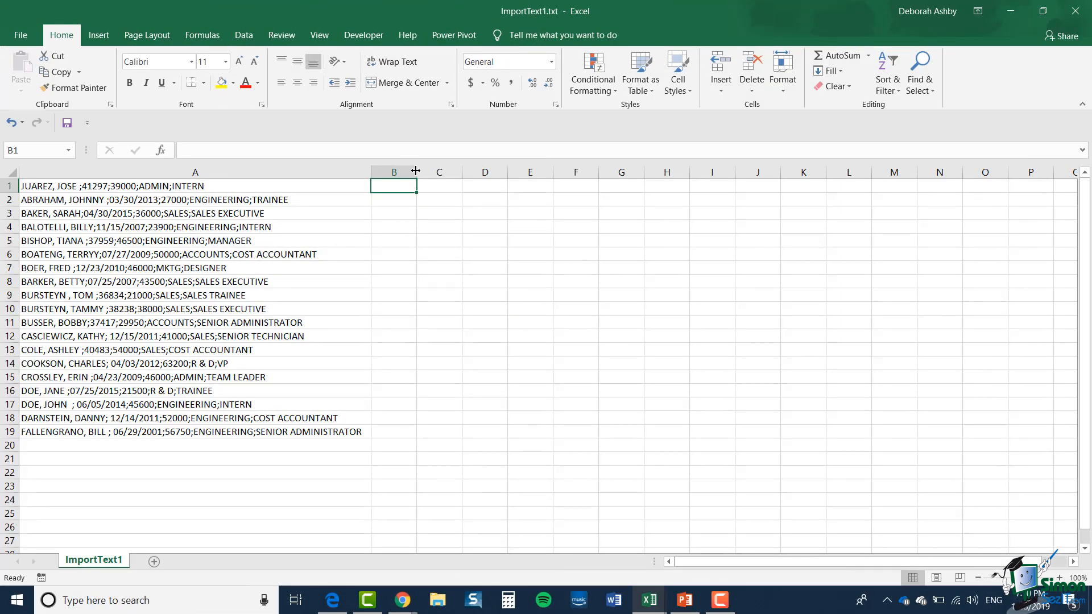
# Widen column B and enter =PROPER(A1) in cell B1 to convert the first record to proper case.
pyautogui.moveTo(417, 172); pyautogui.dragTo(495, 174)
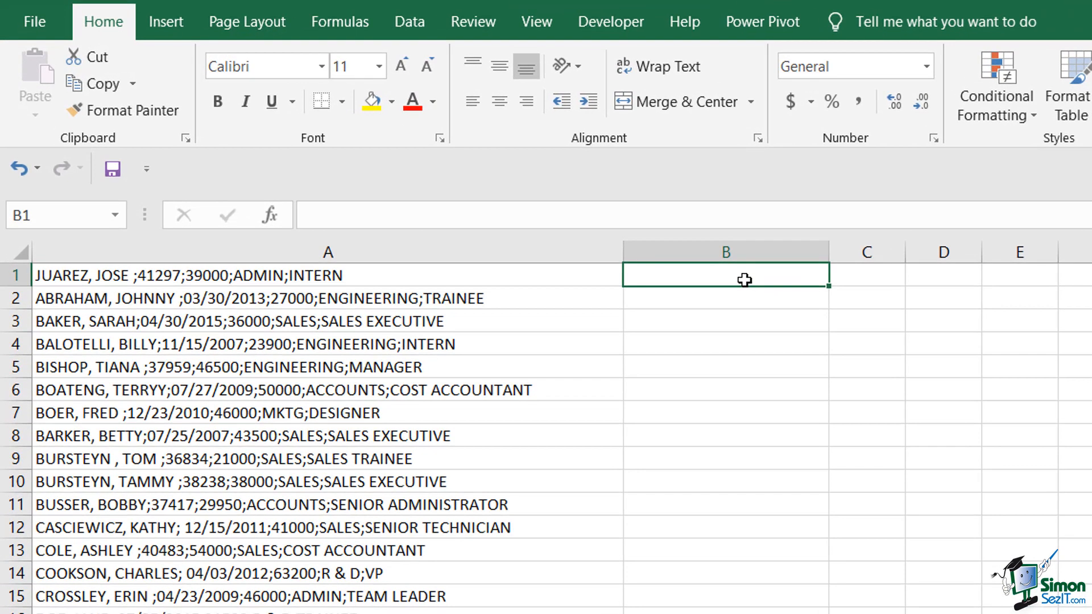
pyautogui.write('=')
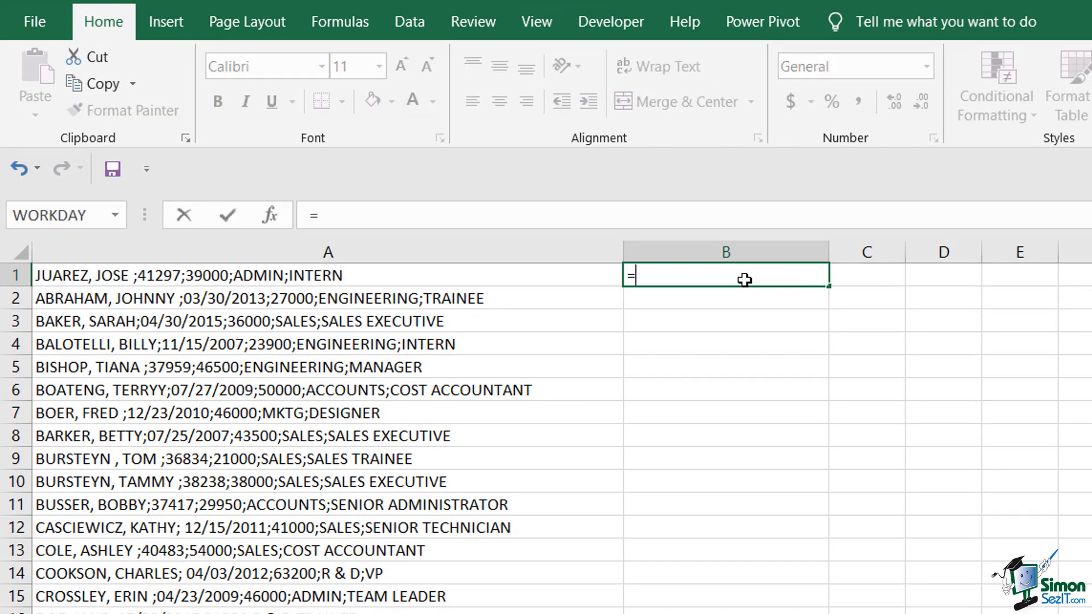
pyautogui.write('PROPER')
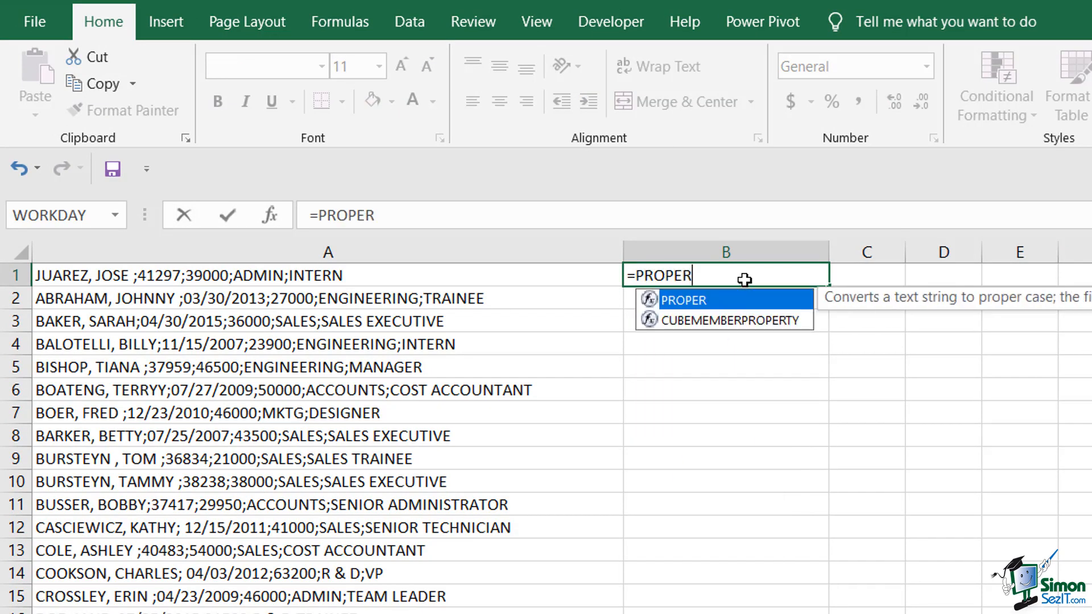
pyautogui.write('(')
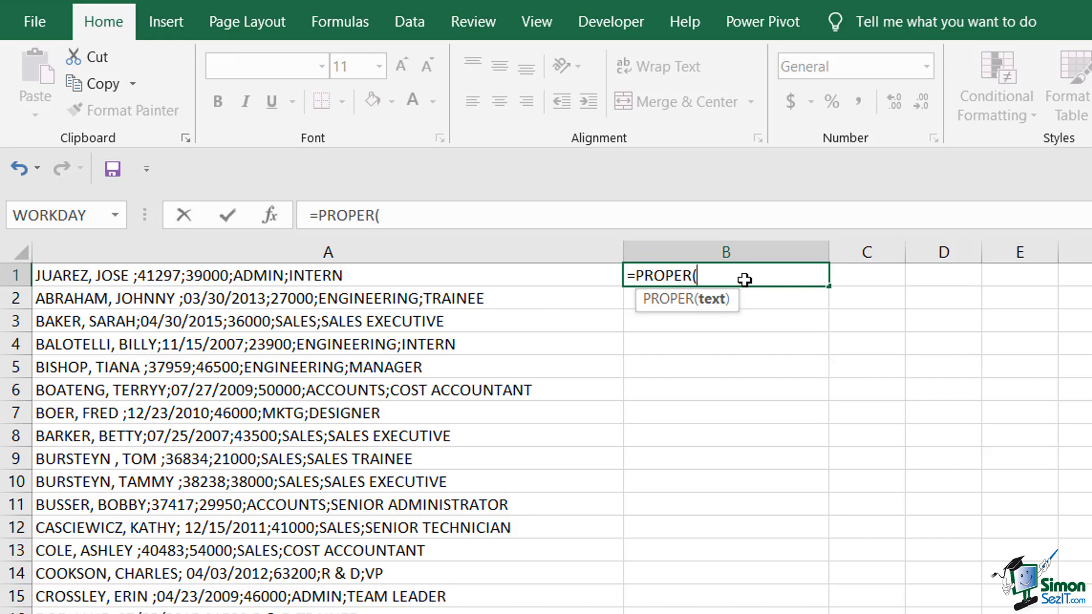
pyautogui.click(567, 277)
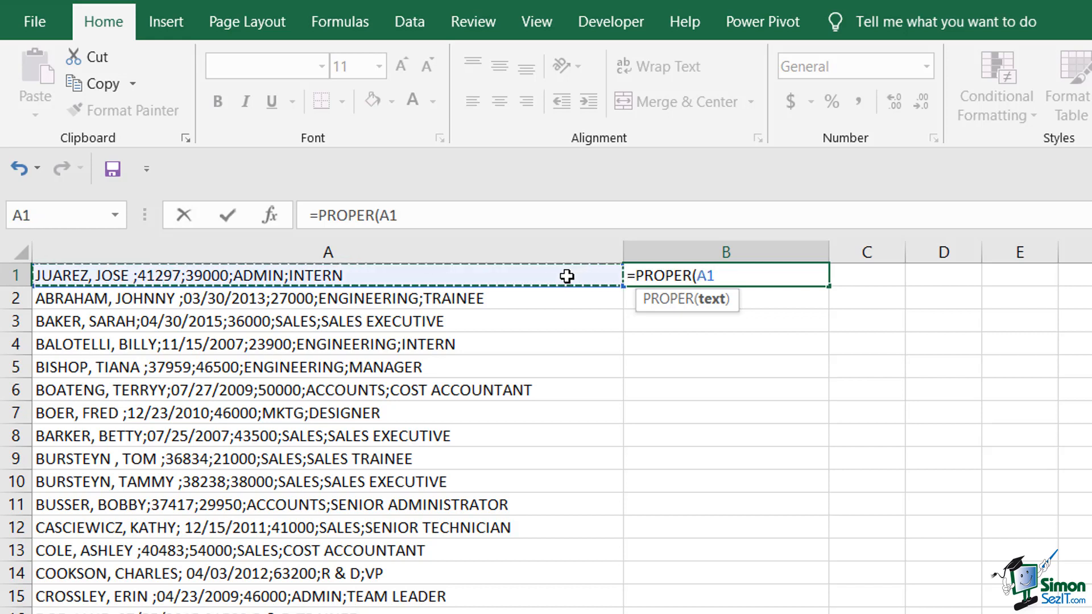
pyautogui.write(')')
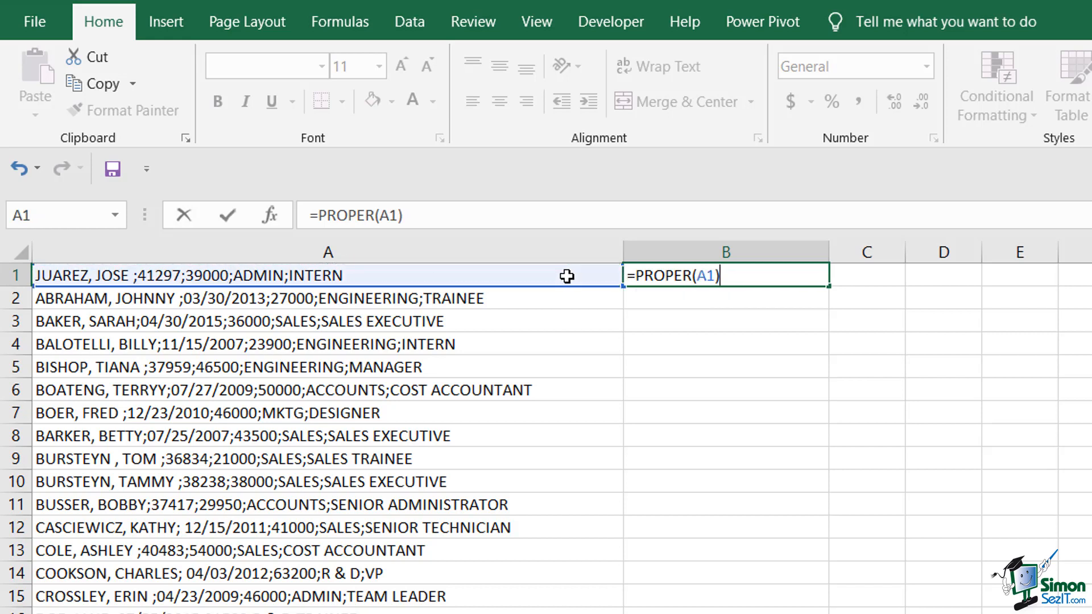
pyautogui.press('Return')
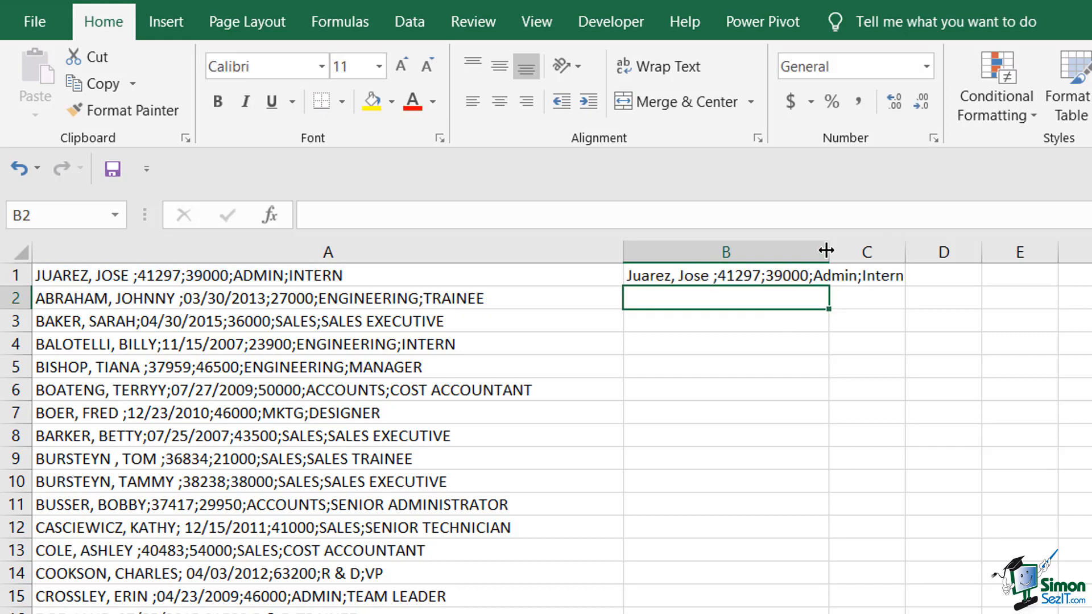
# Fill the PROPER formula from B1 down to B19 and fit column B's width to the converted records.
pyautogui.moveTo(826, 250); pyautogui.dragTo(950, 259)
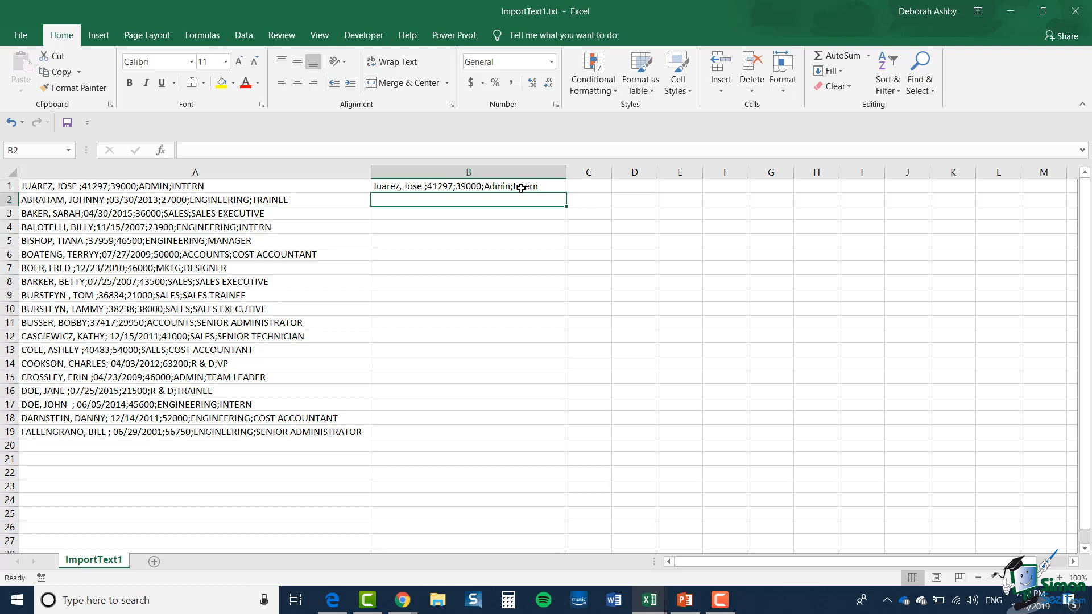
pyautogui.moveTo(521, 188); pyautogui.dragTo(524, 431)
pyautogui.hotkey('ctrl', 'd')
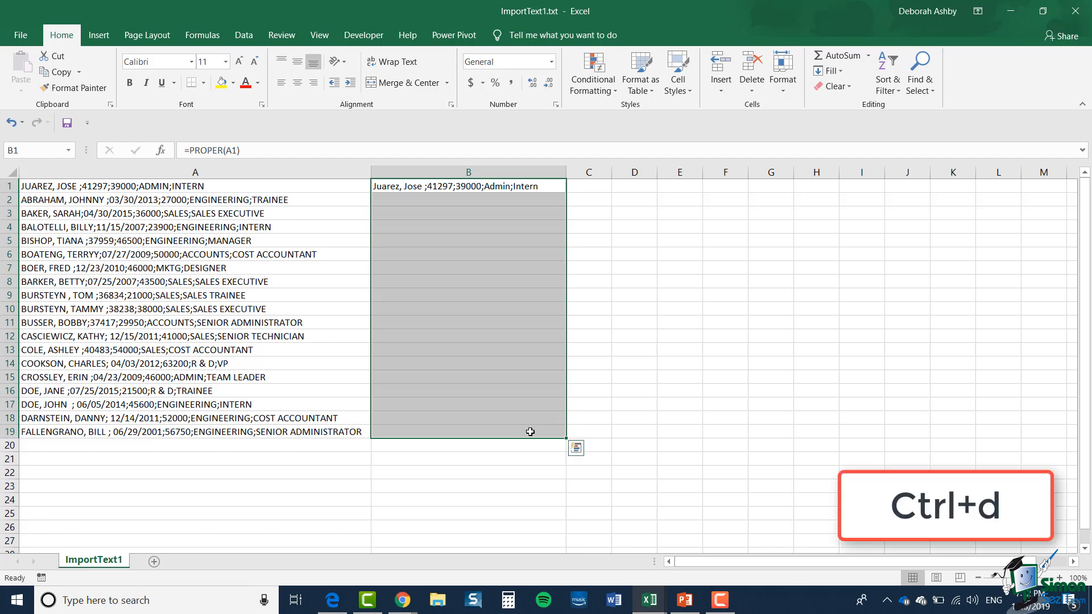
pyautogui.doubleClick(566, 171)
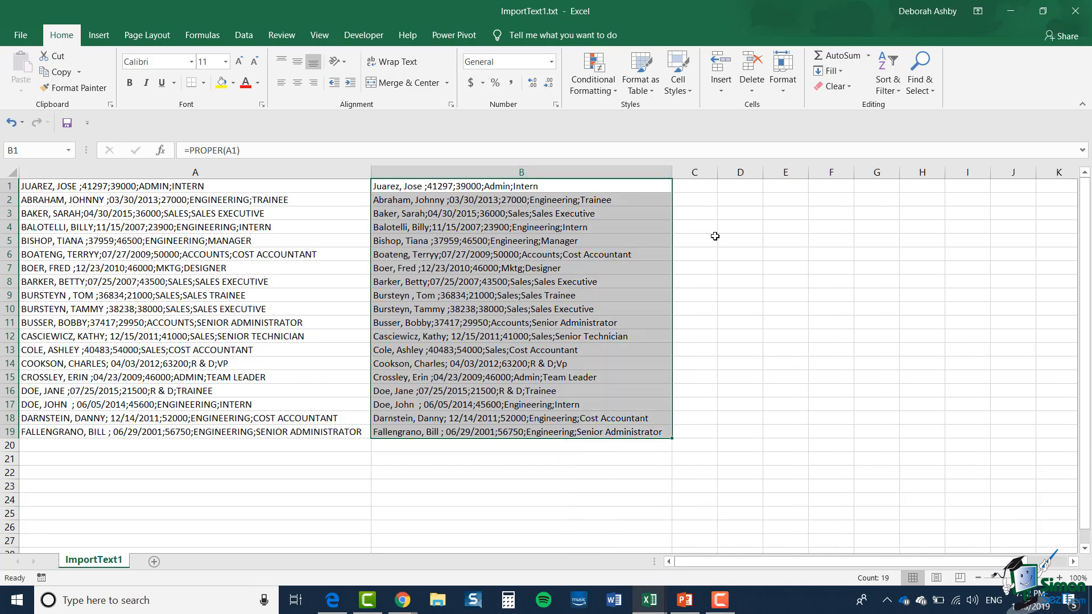
pyautogui.click(739, 232)
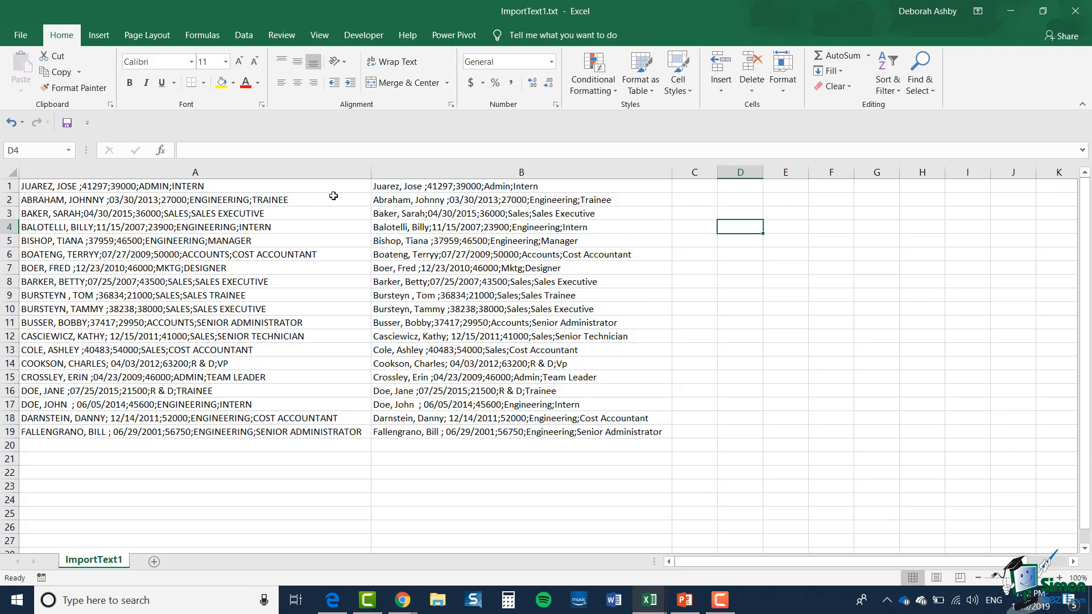
# Try to delete the original uppercase column A, and undo the deletion.
pyautogui.click(278, 173)
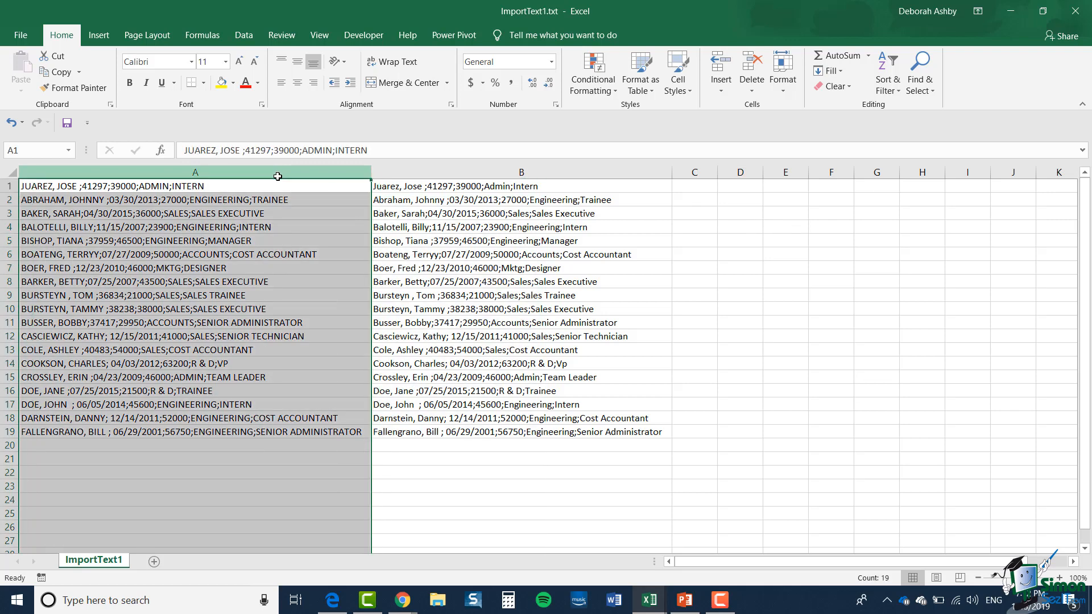
pyautogui.rightClick(277, 177)
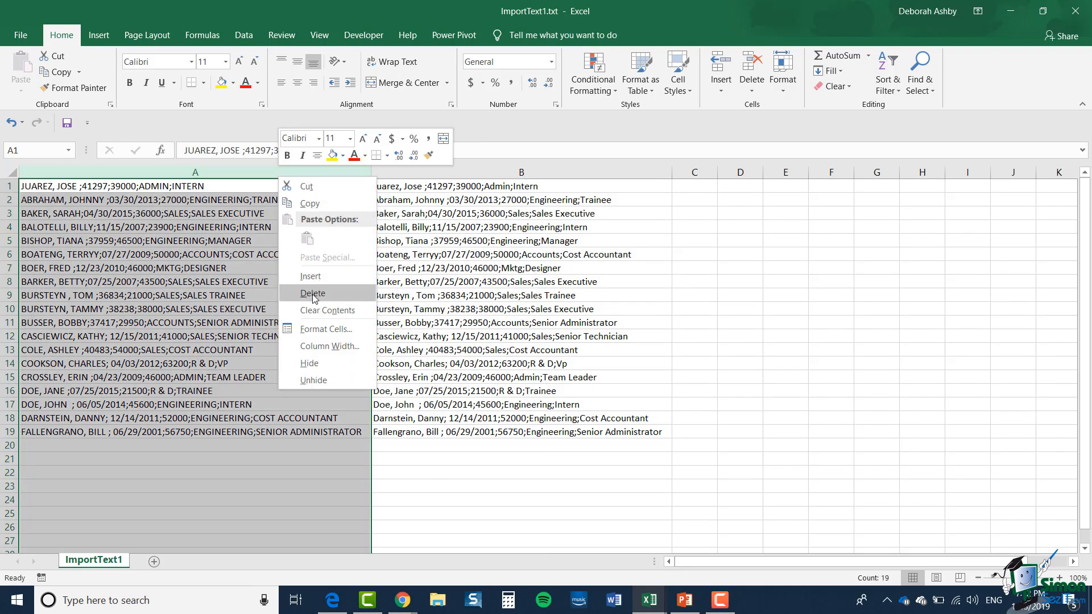
pyautogui.click(312, 293)
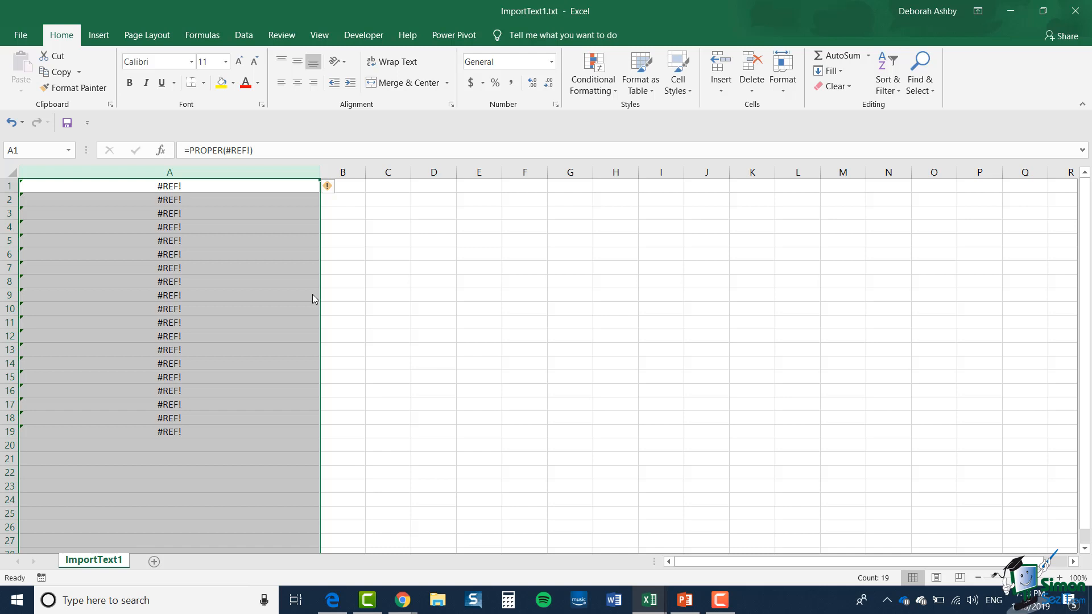
pyautogui.click(12, 123)
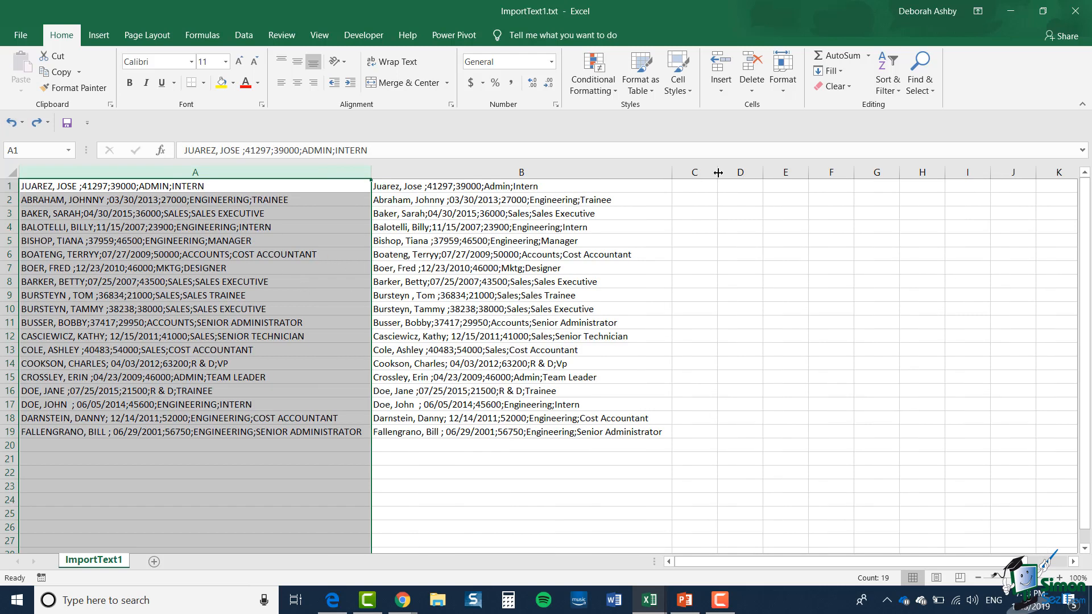
# Widen column C and copy the proper-case records in B1:B19 into it as values only, starting at C1.
pyautogui.moveTo(718, 172); pyautogui.dragTo(1008, 183)
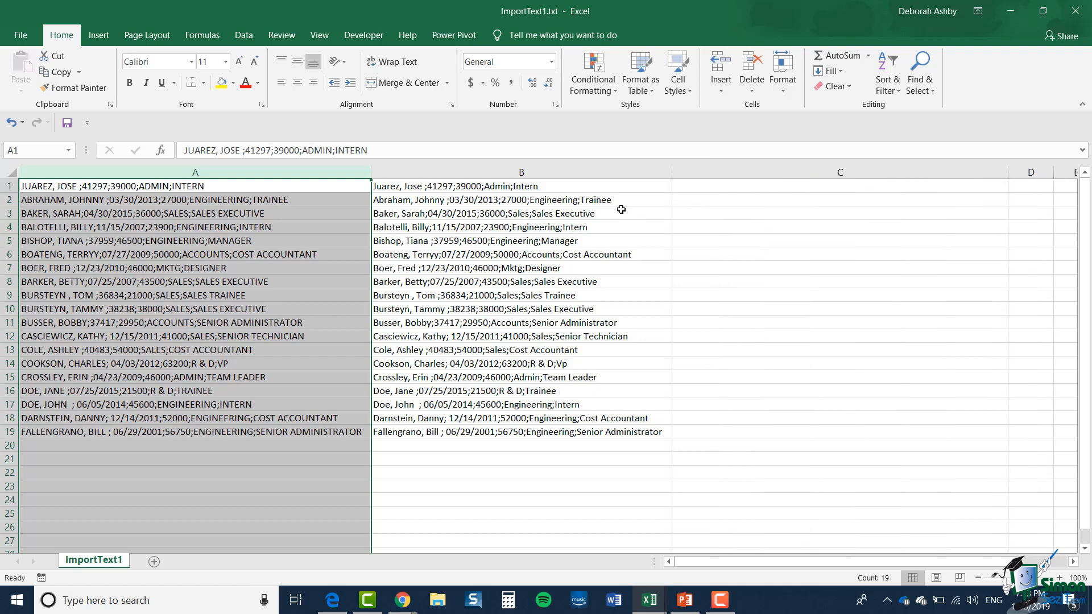
pyautogui.click(577, 187)
pyautogui.moveTo(576, 187); pyautogui.dragTo(609, 432)
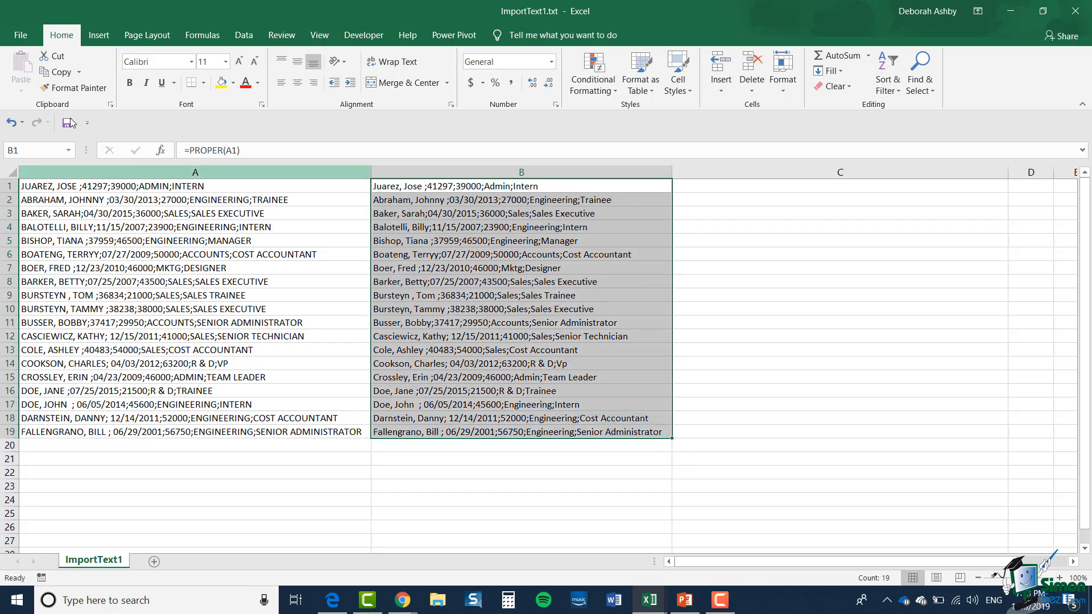
pyautogui.click(59, 73)
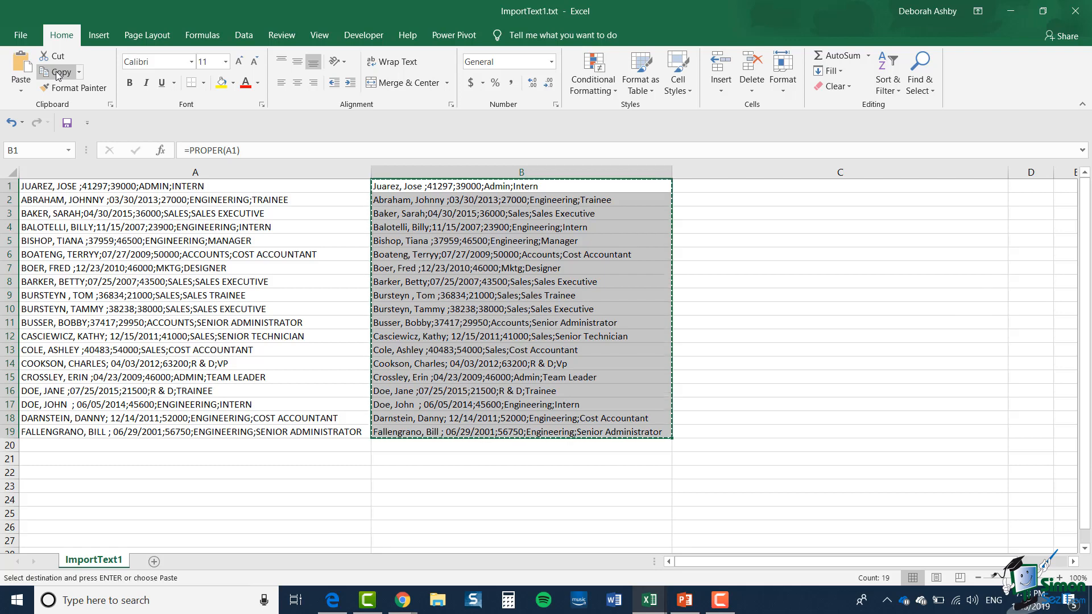
pyautogui.click(747, 189)
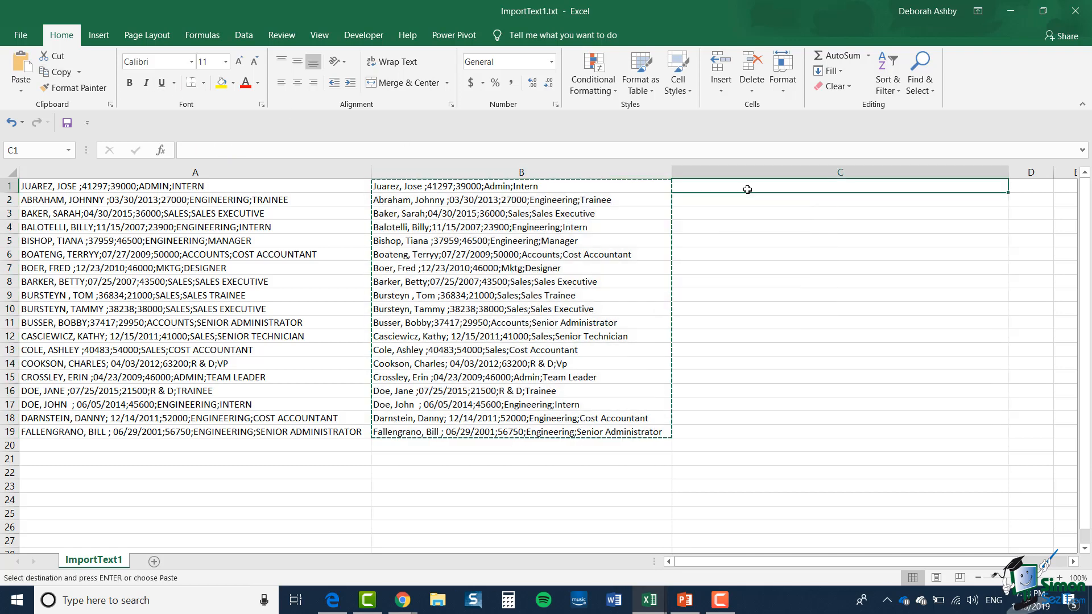
pyautogui.click(20, 93)
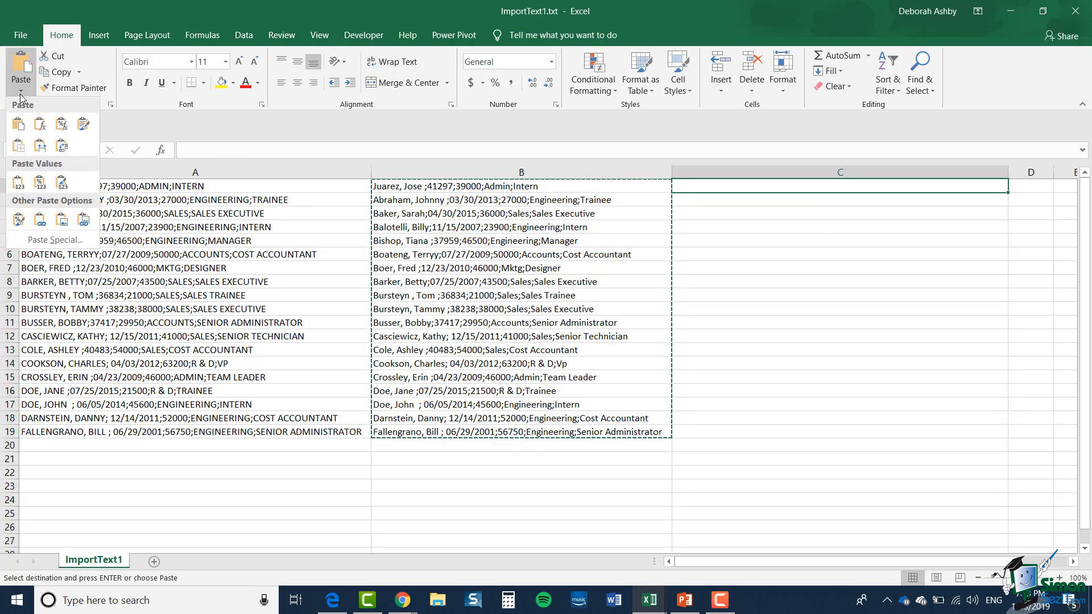
pyautogui.click(20, 182)
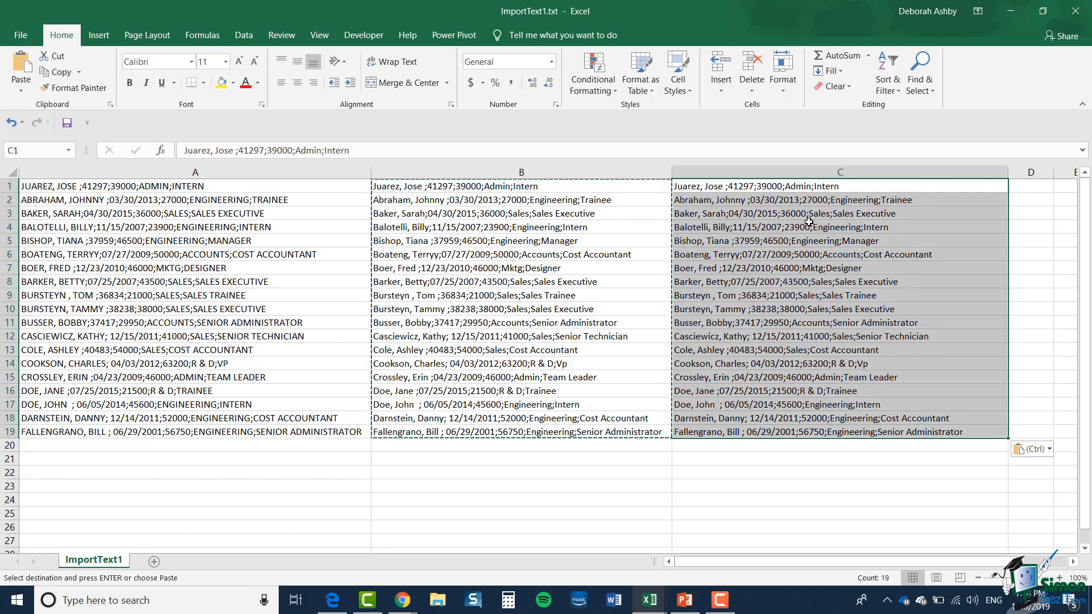
pyautogui.press('Escape')
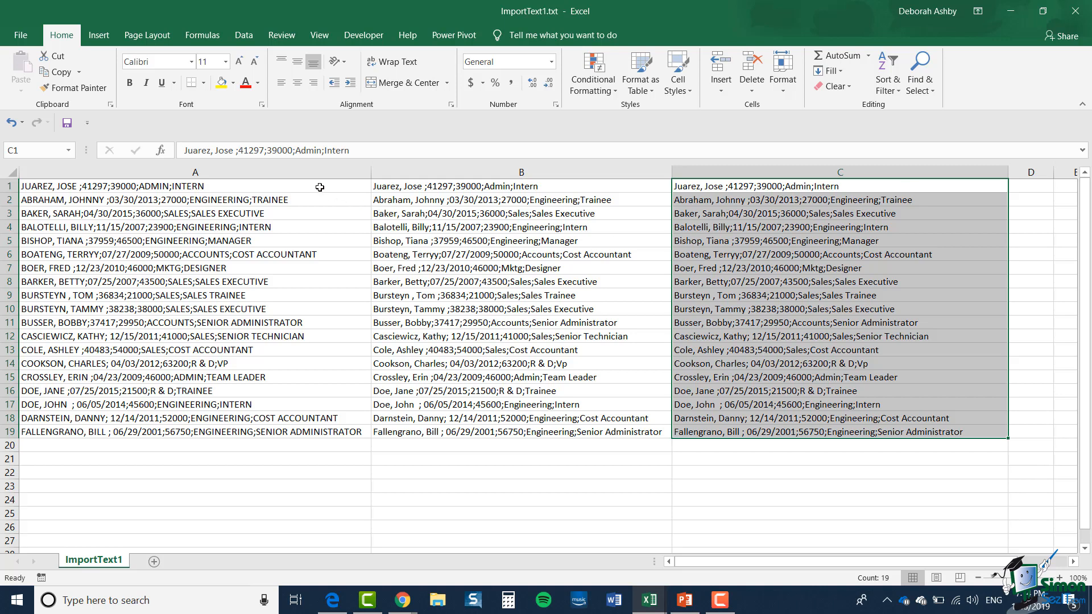
# Try deleting columns A and B together, and undo the deletion.
pyautogui.click(287, 169)
pyautogui.keyDown('shift'); pyautogui.click(422, 172); pyautogui.keyUp('shift')
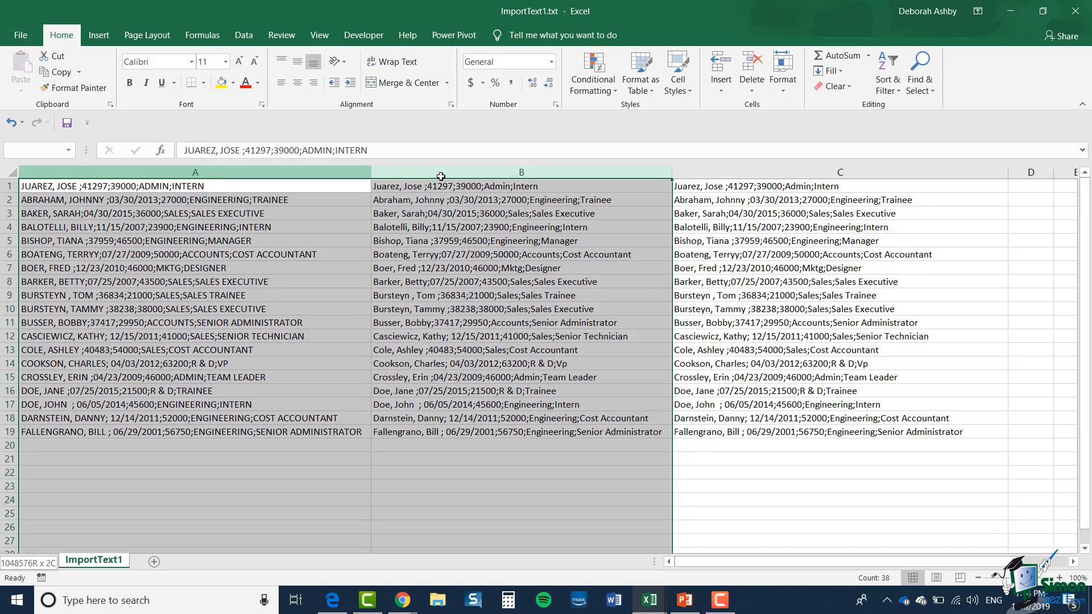
pyautogui.rightClick(441, 174)
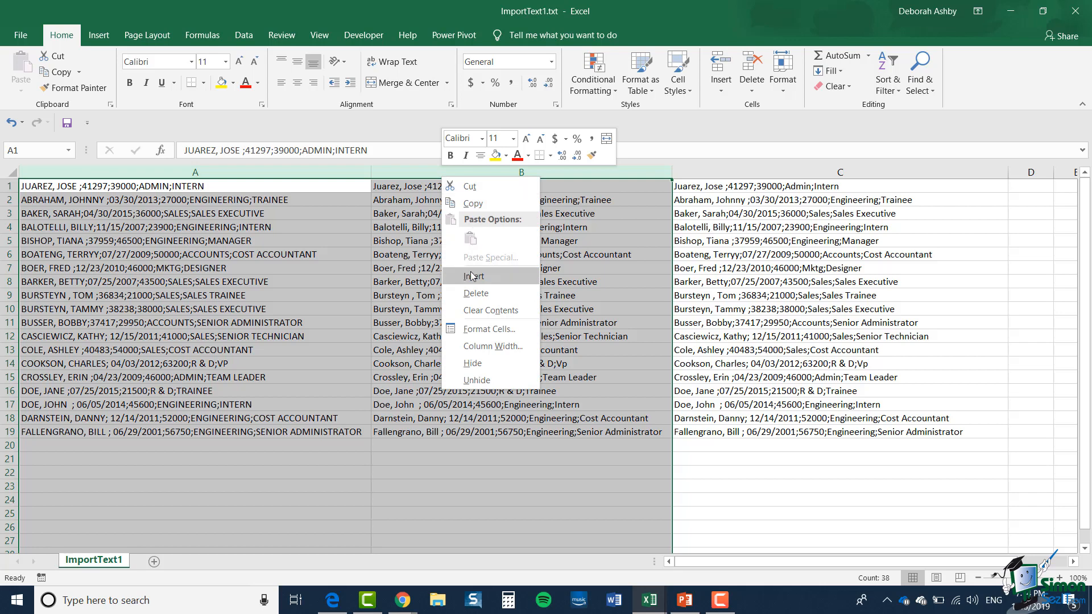
pyautogui.click(475, 293)
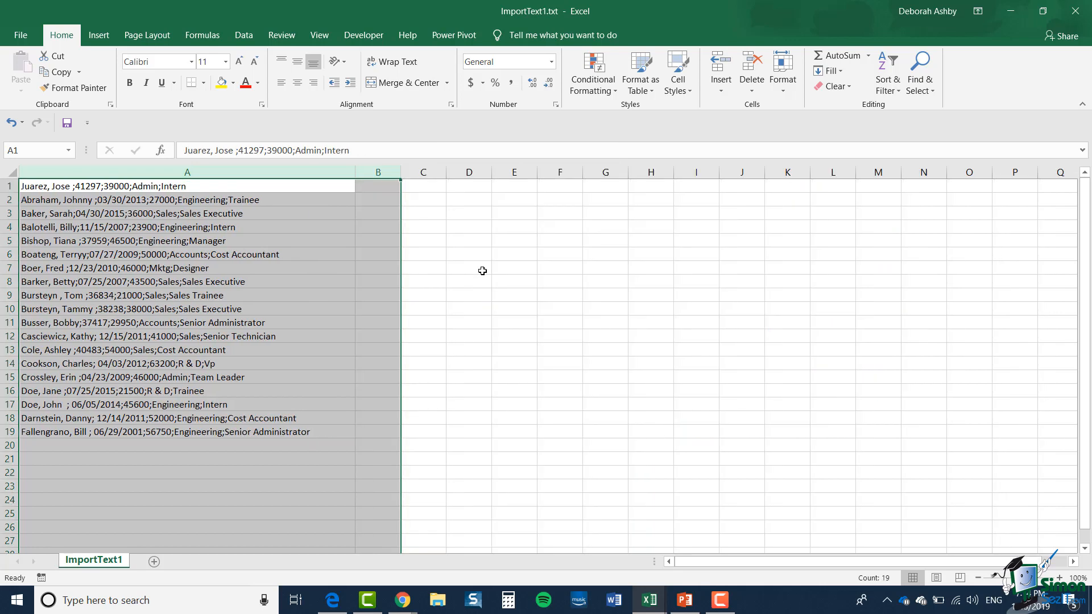
pyautogui.click(475, 267)
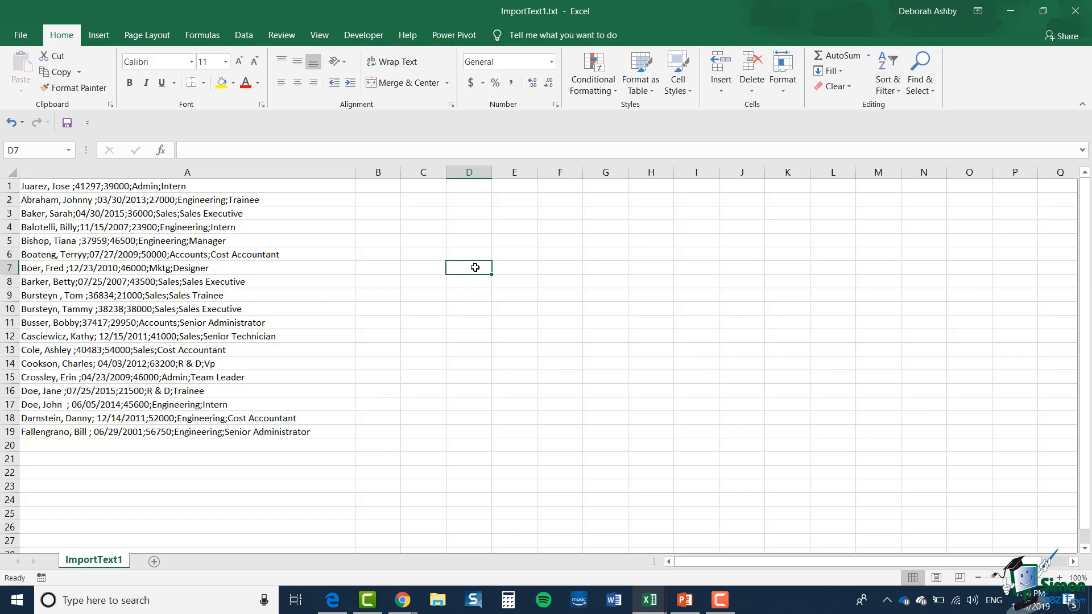
pyautogui.click(11, 122)
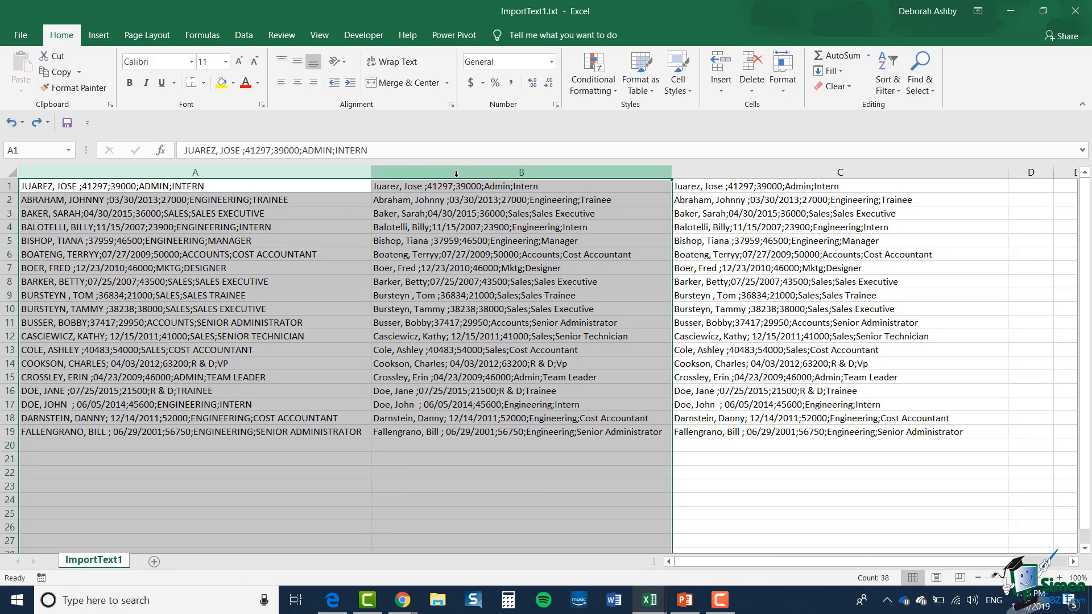
# Hide columns A and B.
pyautogui.rightClick(400, 172)
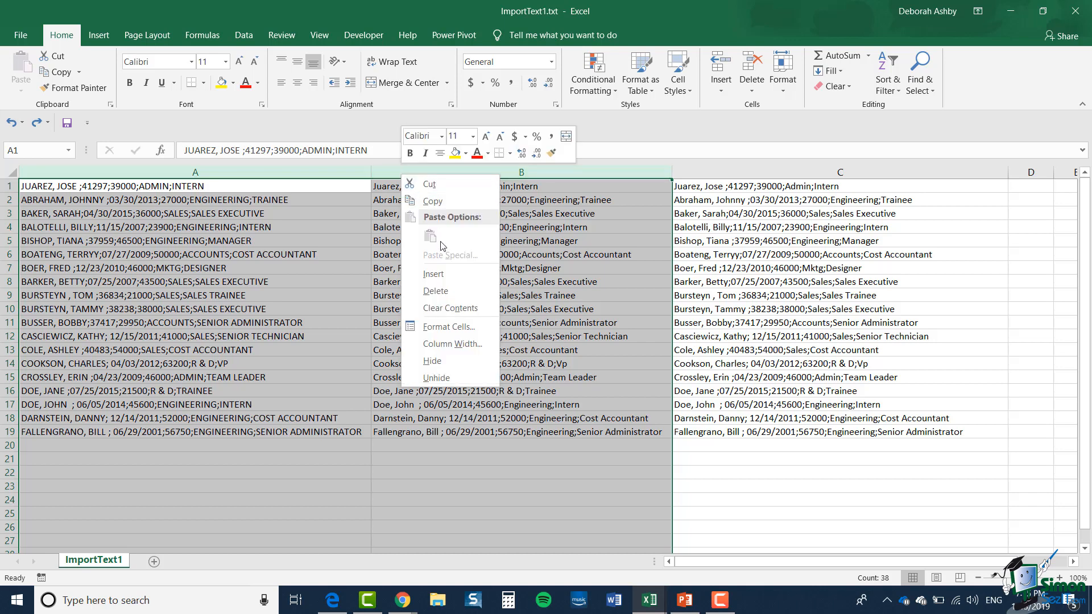
pyautogui.click(439, 360)
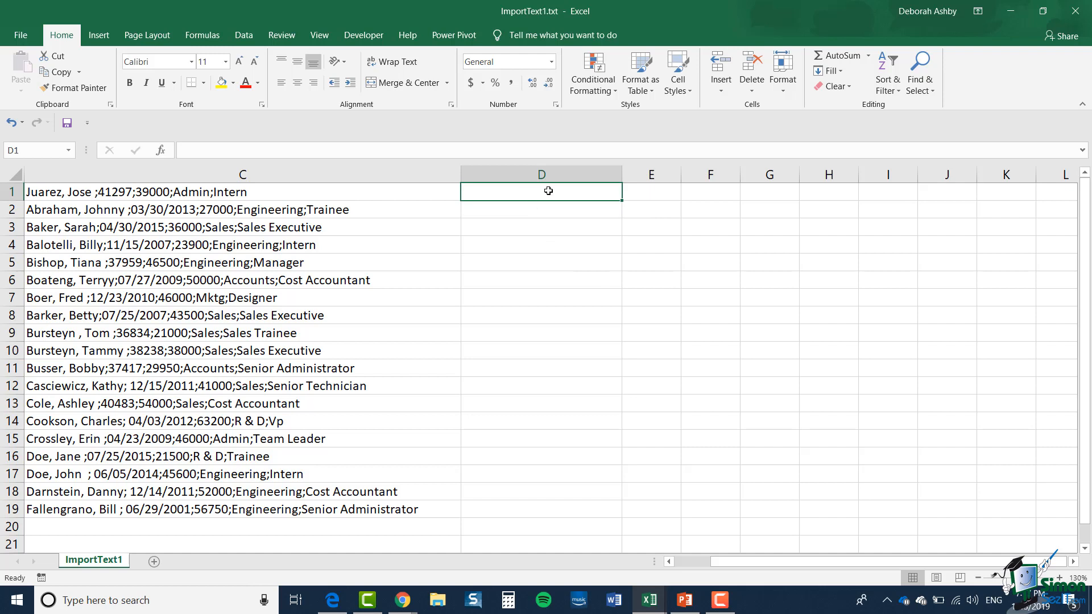
# Enter =FIND(";",C1) in cell D1 to locate the first semicolon in the first record.
pyautogui.write('=')
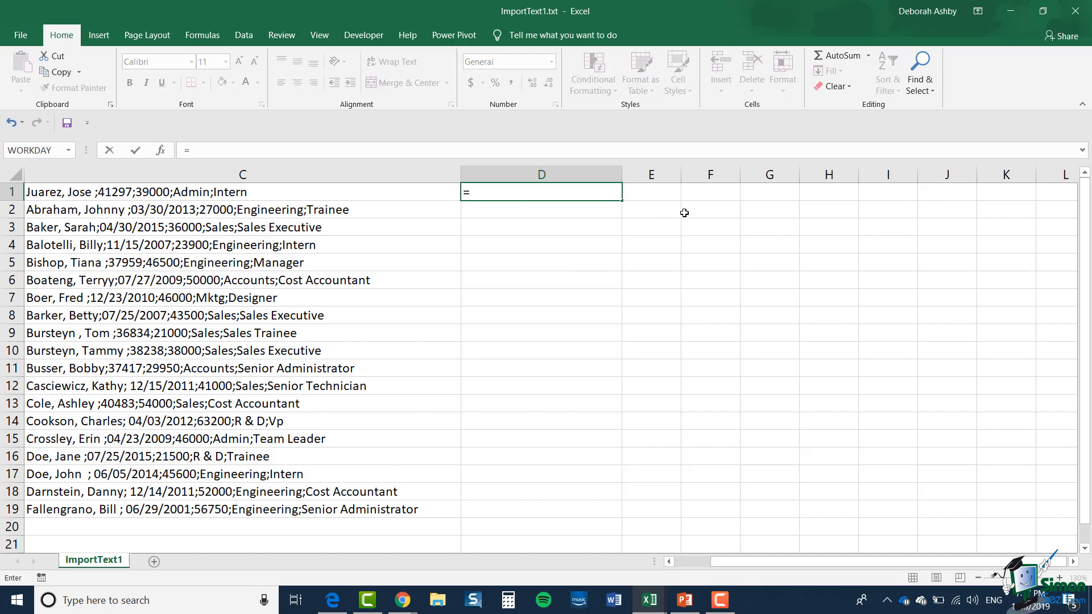
pyautogui.write('FIND')
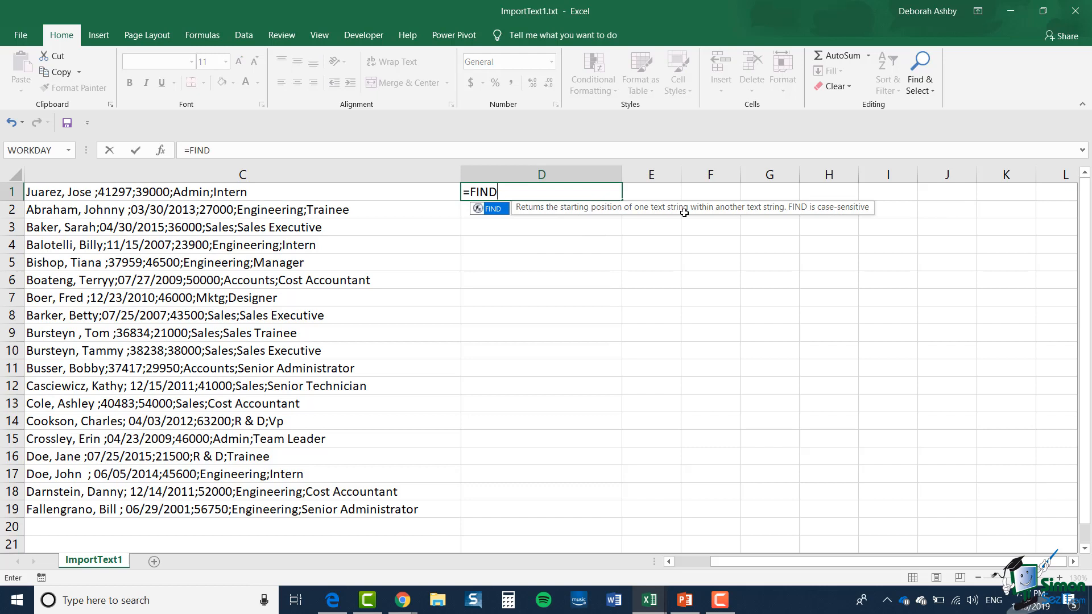
pyautogui.write('(')
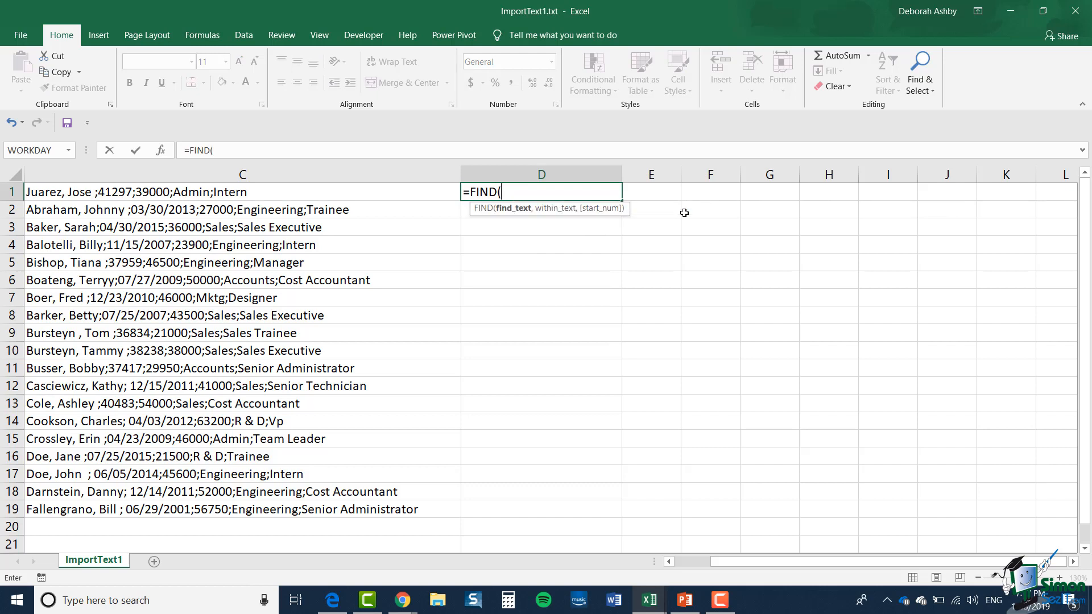
pyautogui.write('";",')
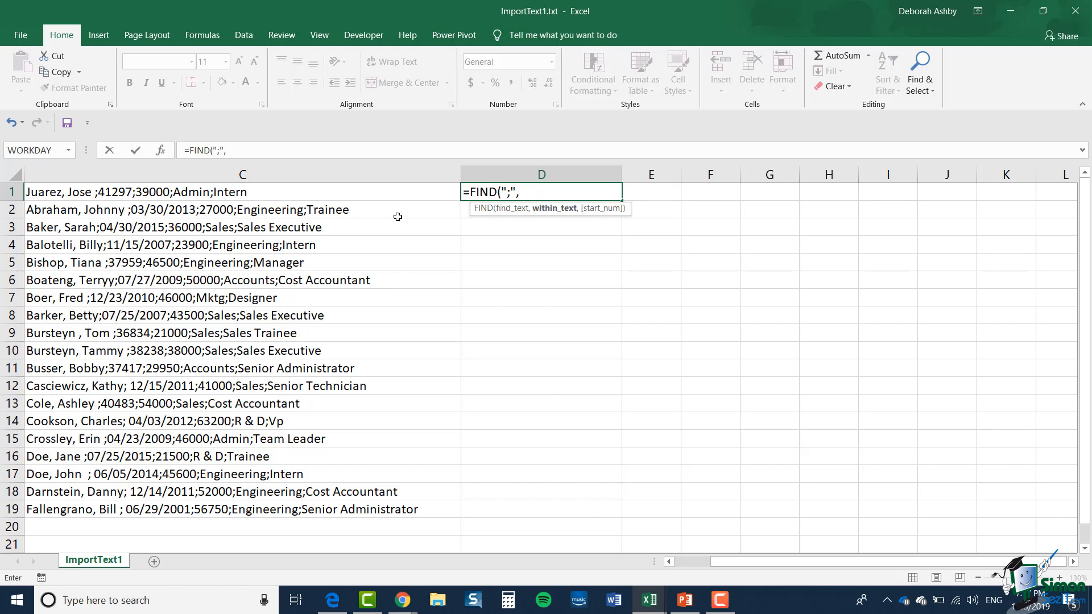
pyautogui.click(383, 193)
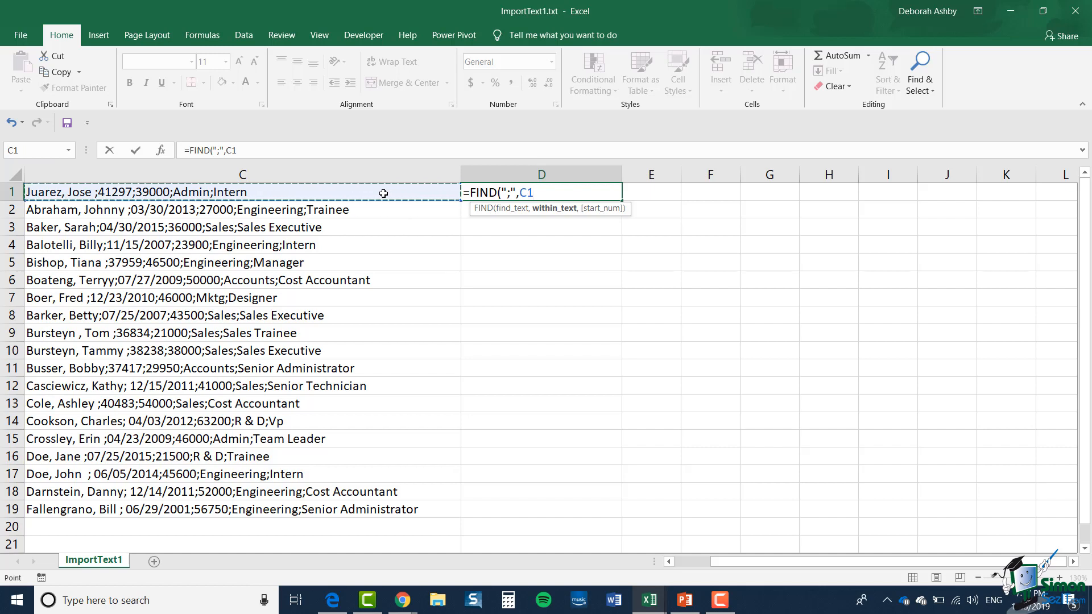
pyautogui.write(')')
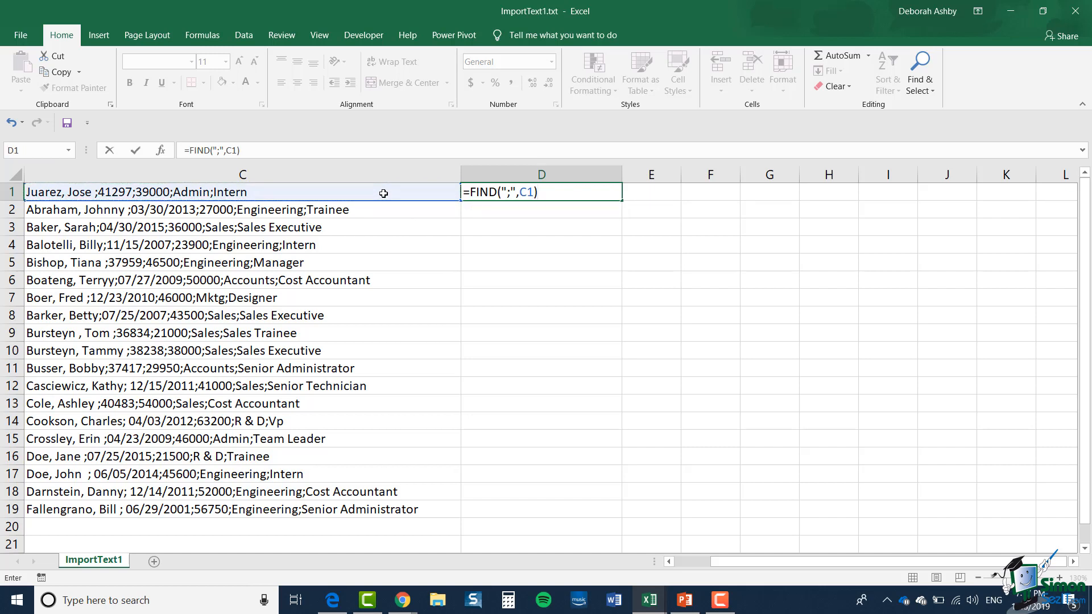
pyautogui.press('Return')
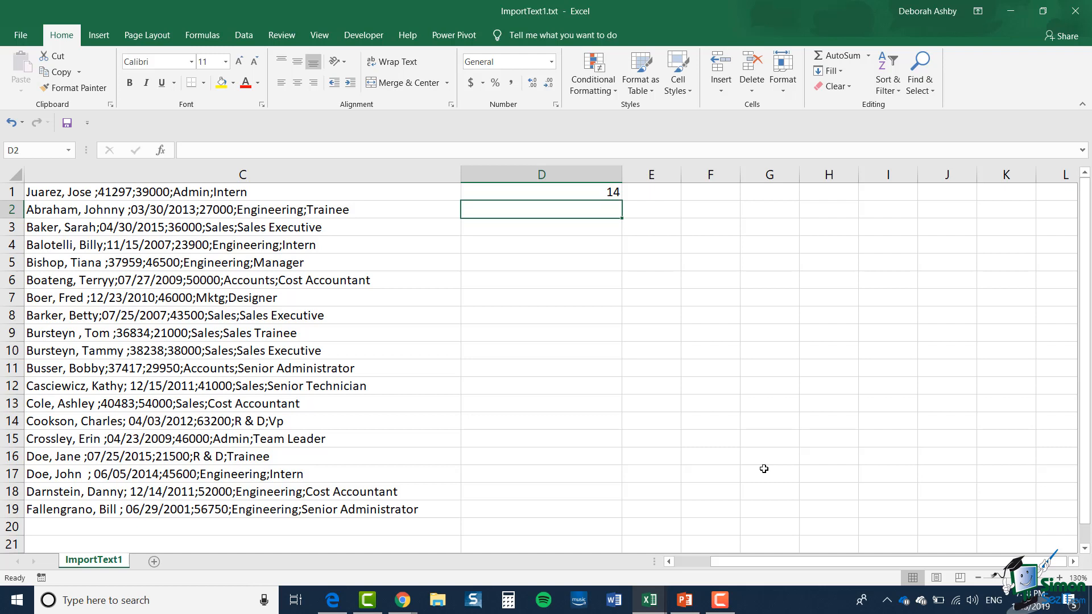
# Widen column E and enter =LEN(C1) in cell E1 to count the characters in the first record.
pyautogui.click(650, 195)
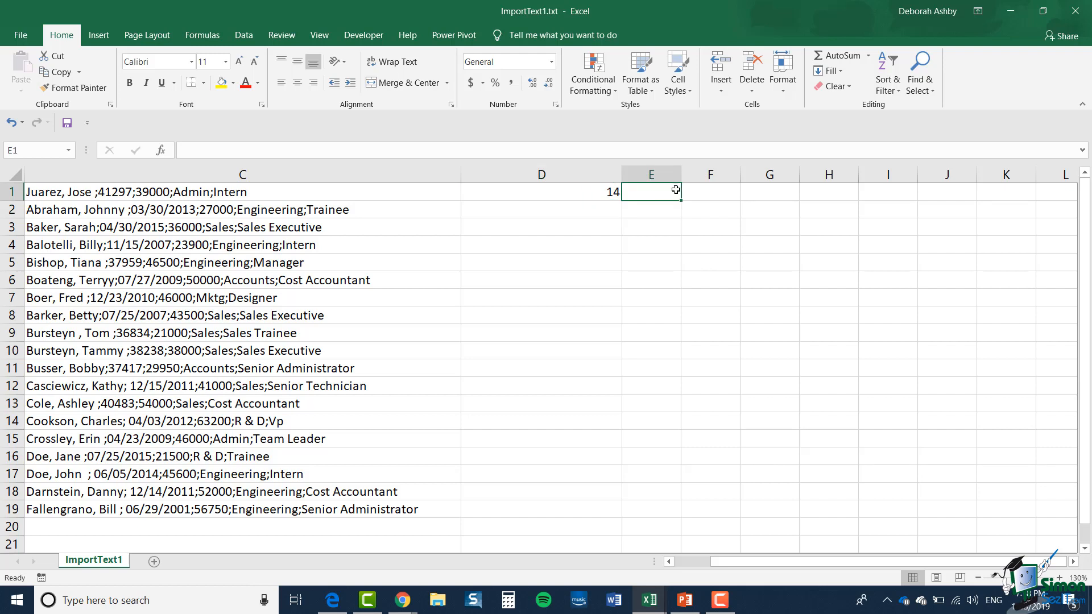
pyautogui.moveTo(682, 174); pyautogui.dragTo(745, 171)
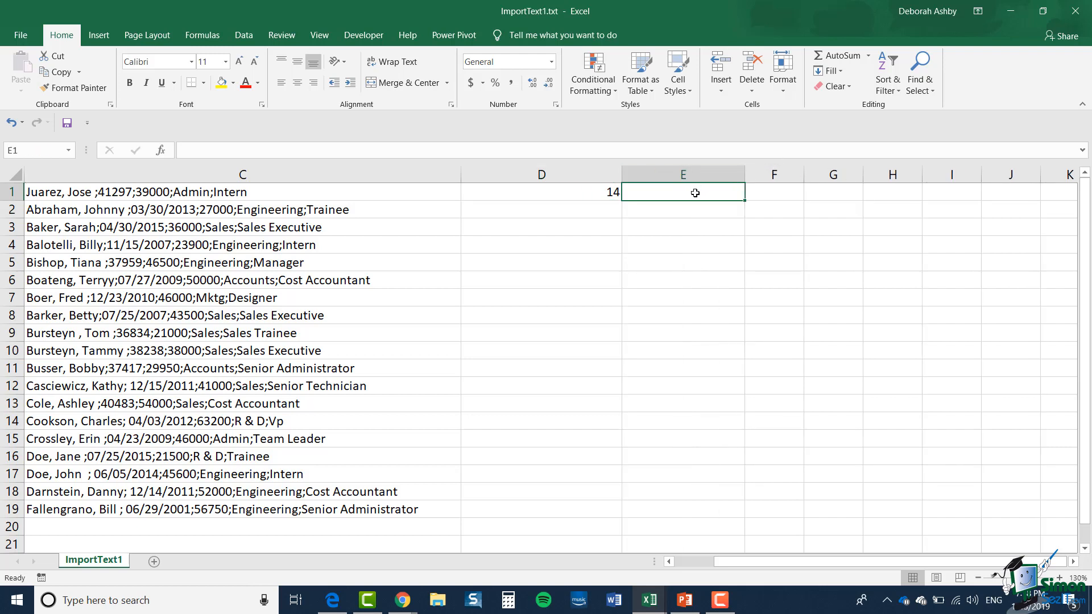
pyautogui.write('=LE')
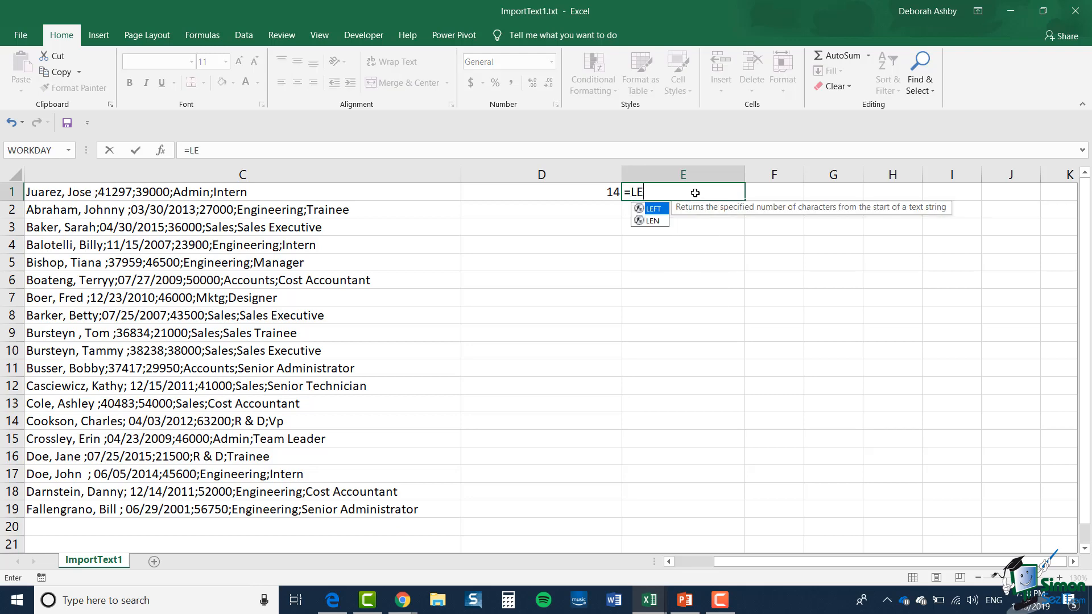
pyautogui.write('N(')
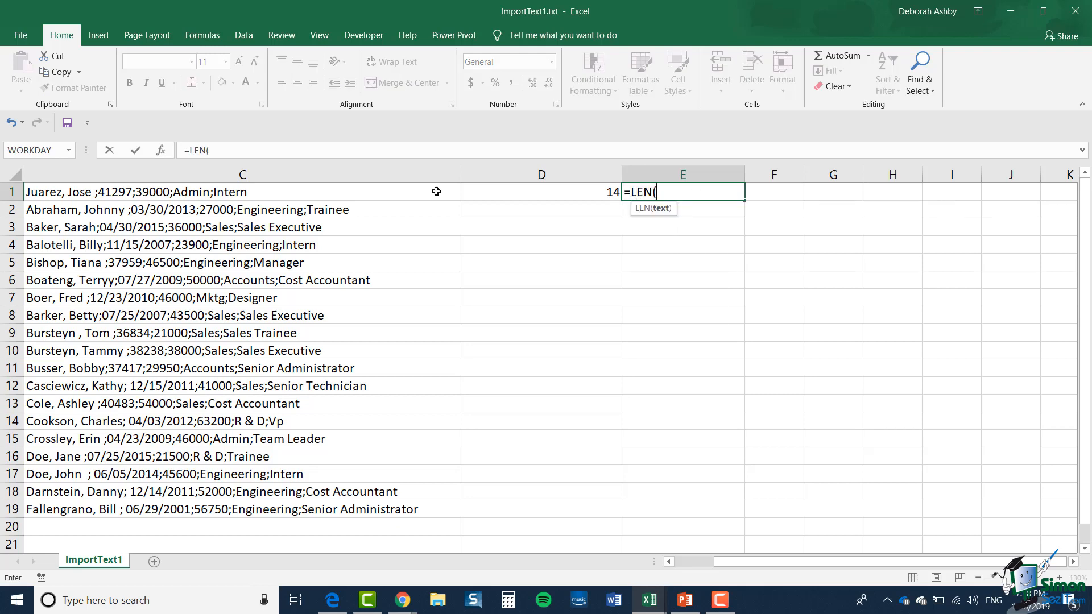
pyautogui.click(405, 193)
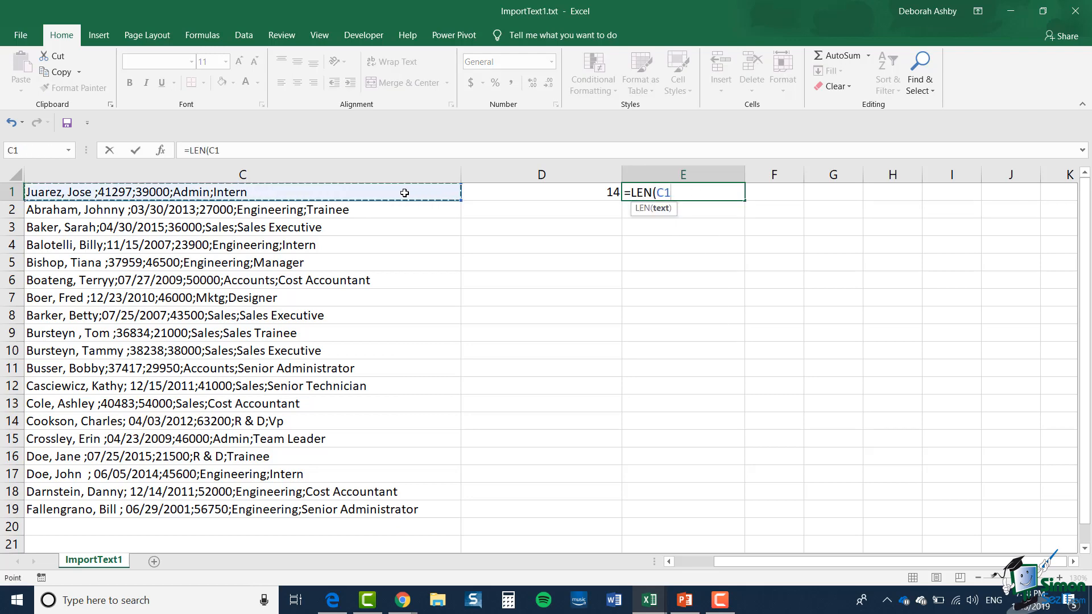
pyautogui.write(')')
pyautogui.press('Return')
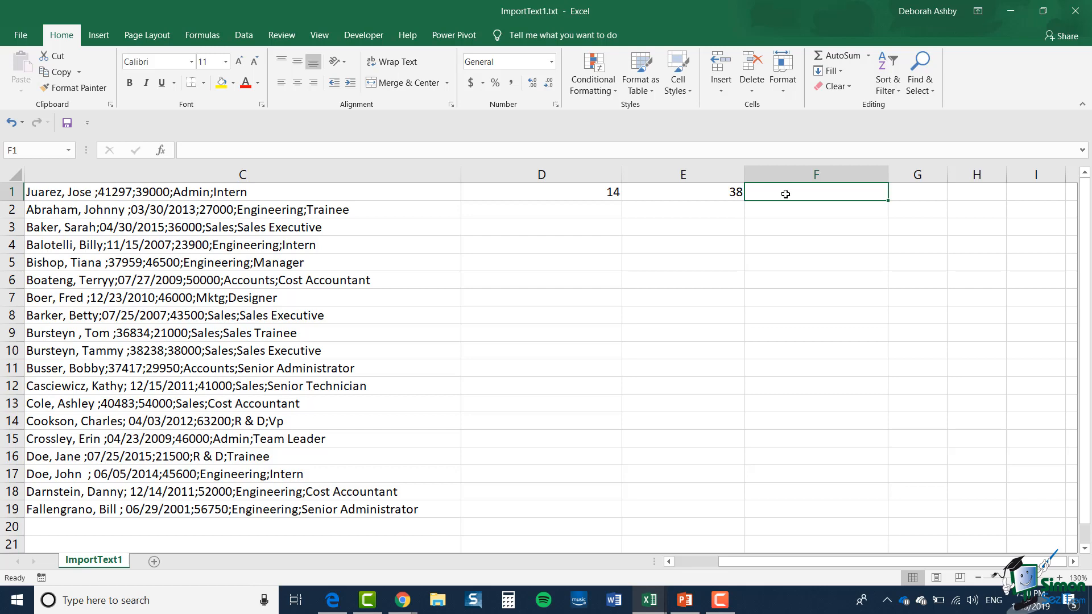
# Enter =LEFT(C1,D1-1) in cell F1 to extract the name before the first semicolon.
pyautogui.write('=LEFT')
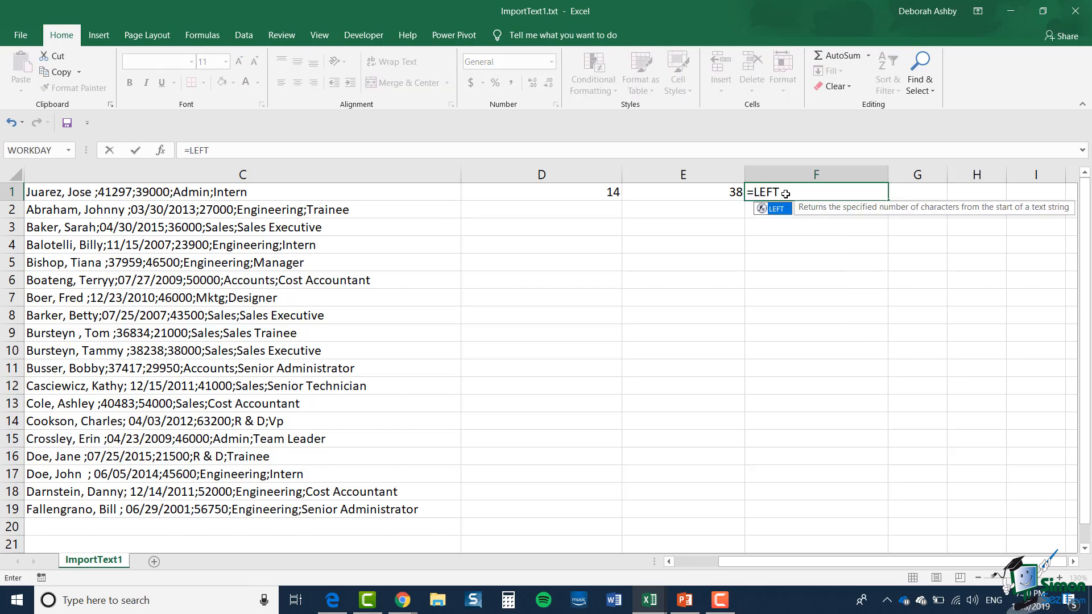
pyautogui.write('(')
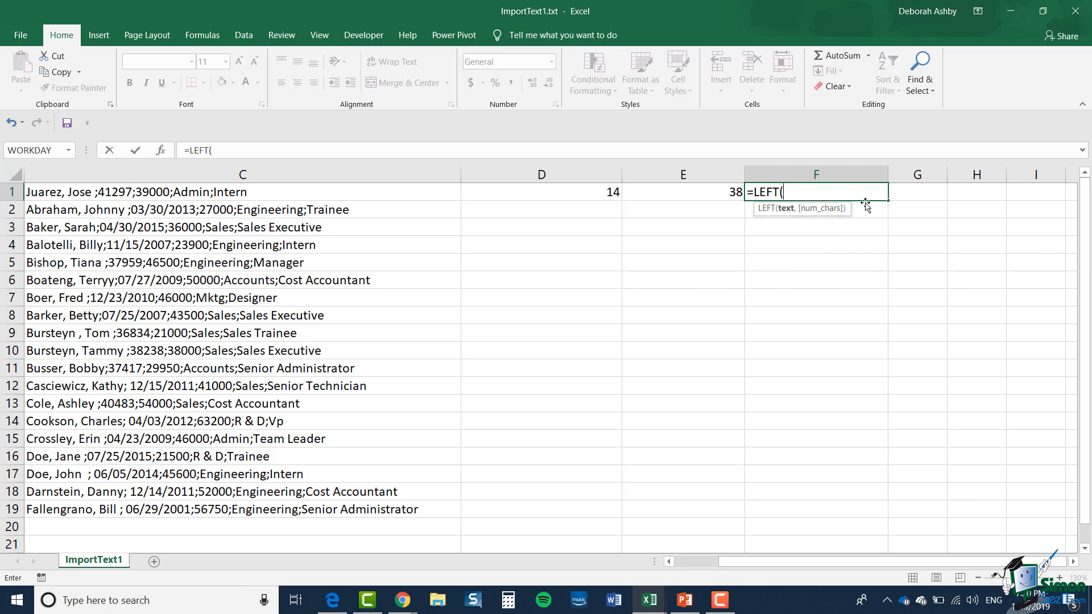
pyautogui.click(384, 193)
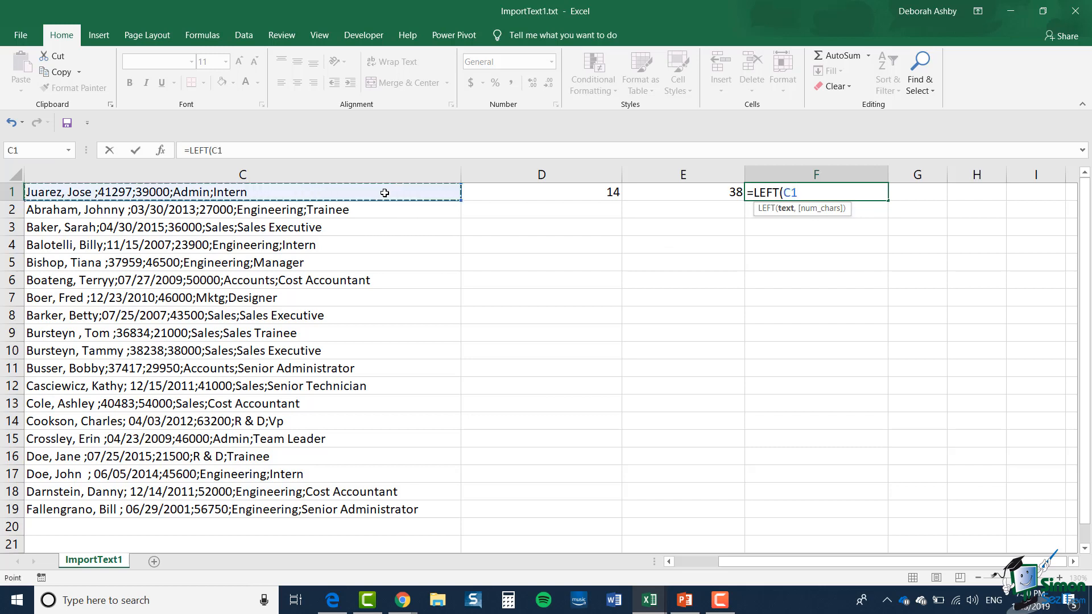
pyautogui.write(',')
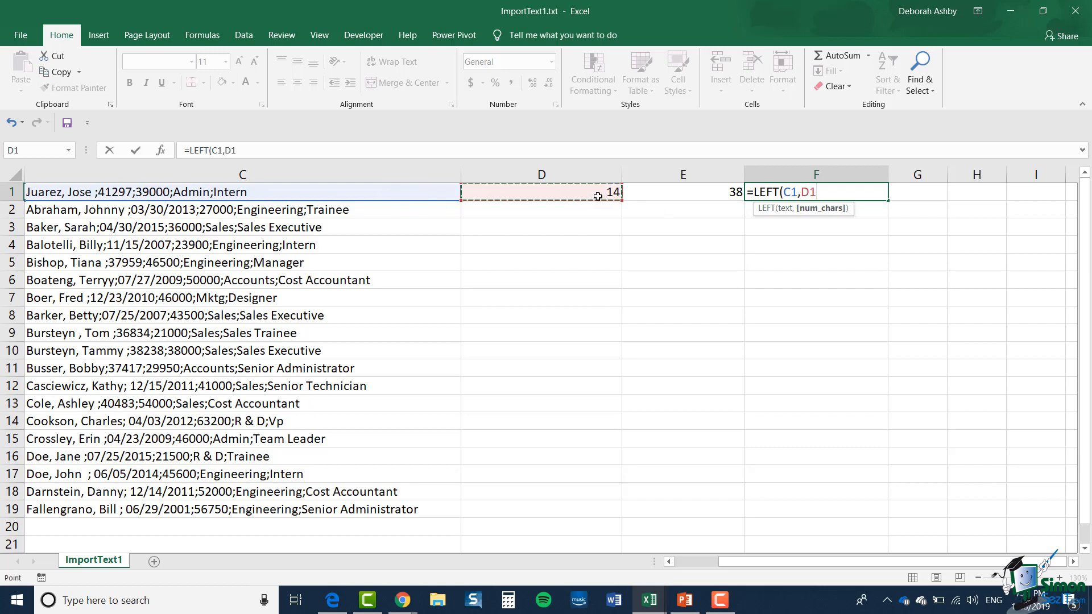
pyautogui.write('-1)')
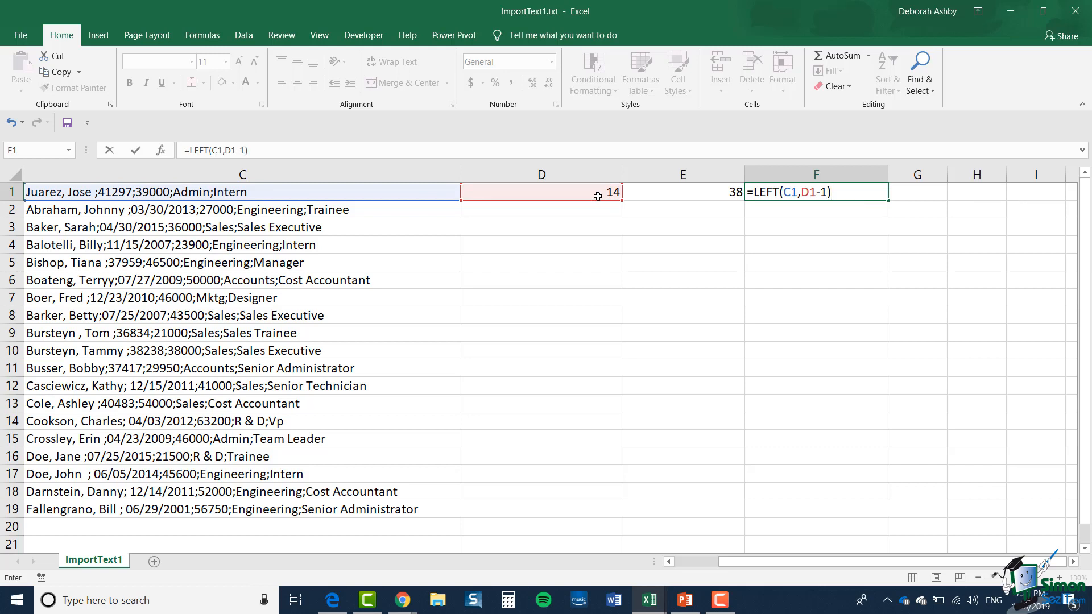
pyautogui.press('Return')
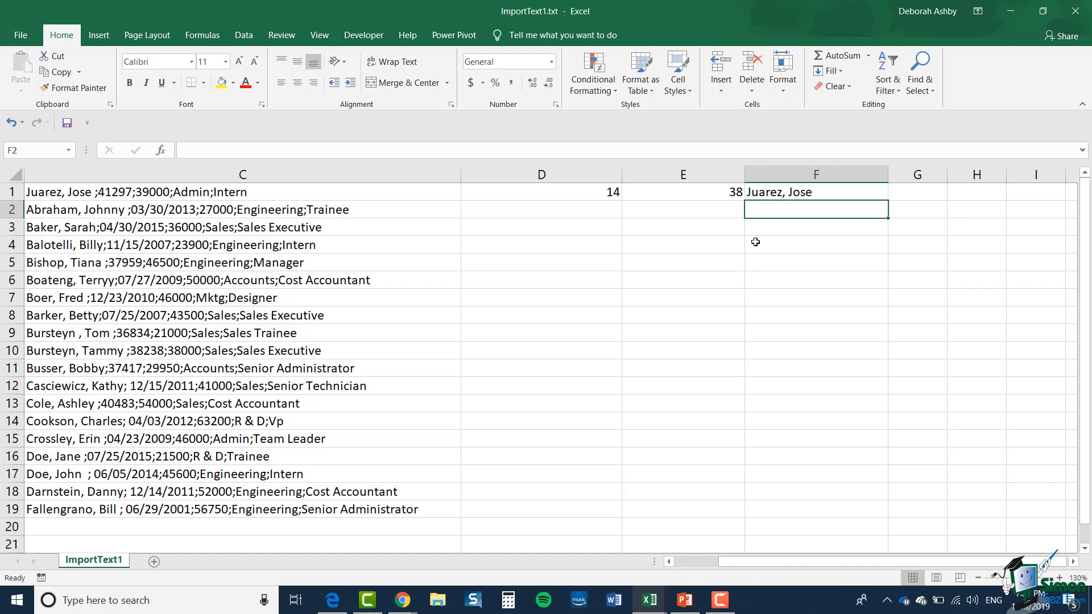
# Widen column G and enter =RIGHT(C1,E1-D1) in cell G1 to extract the text after the first semicolon.
pyautogui.hotkey('ctrl', 'z')
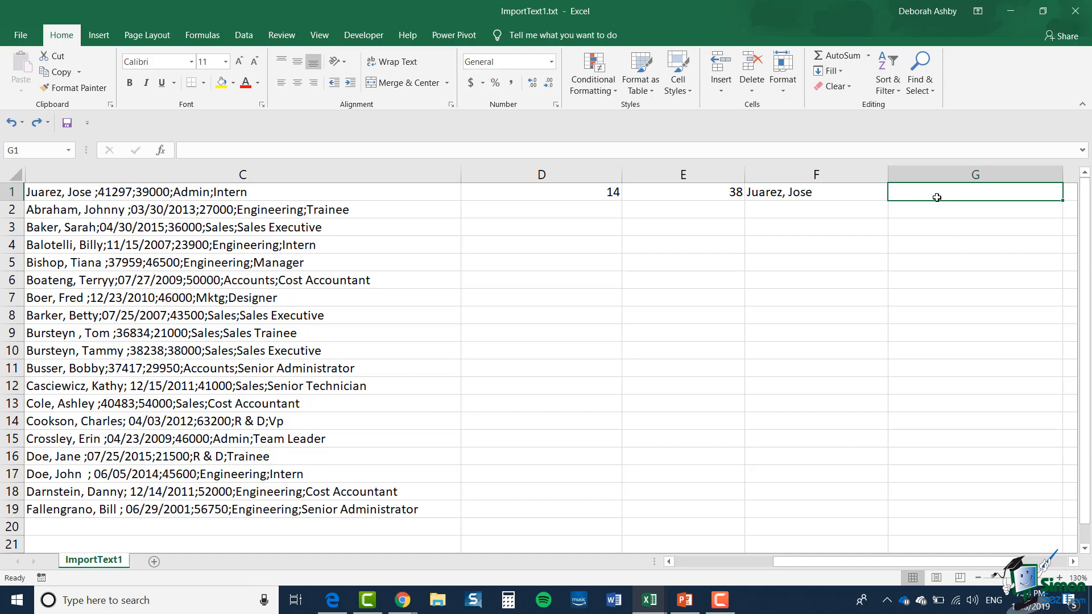
pyautogui.write('=')
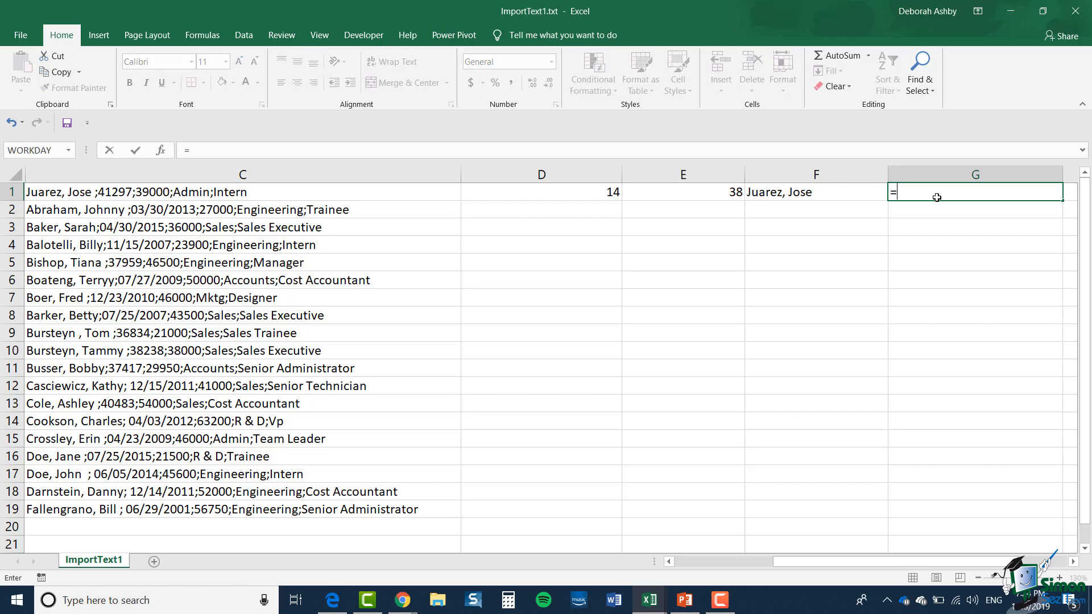
pyautogui.write('RIGHT')
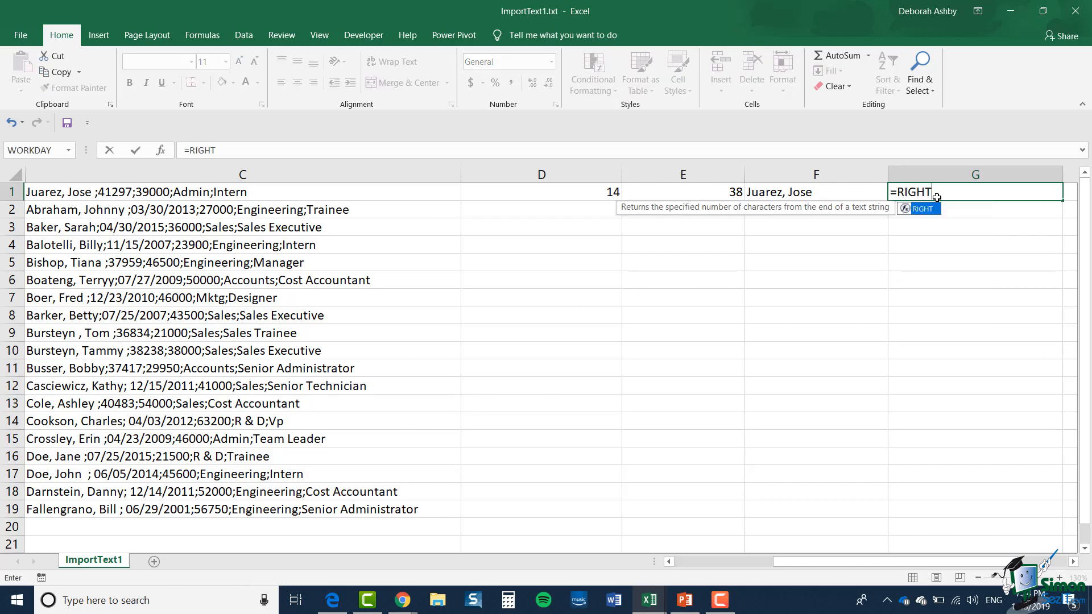
pyautogui.write('(')
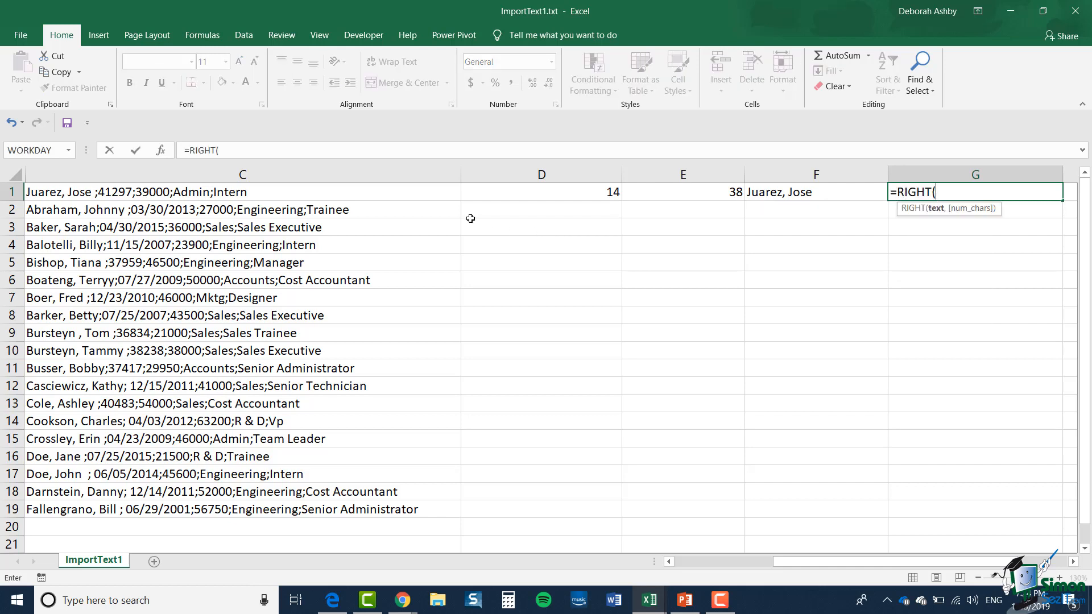
pyautogui.click(436, 197)
pyautogui.write(',')
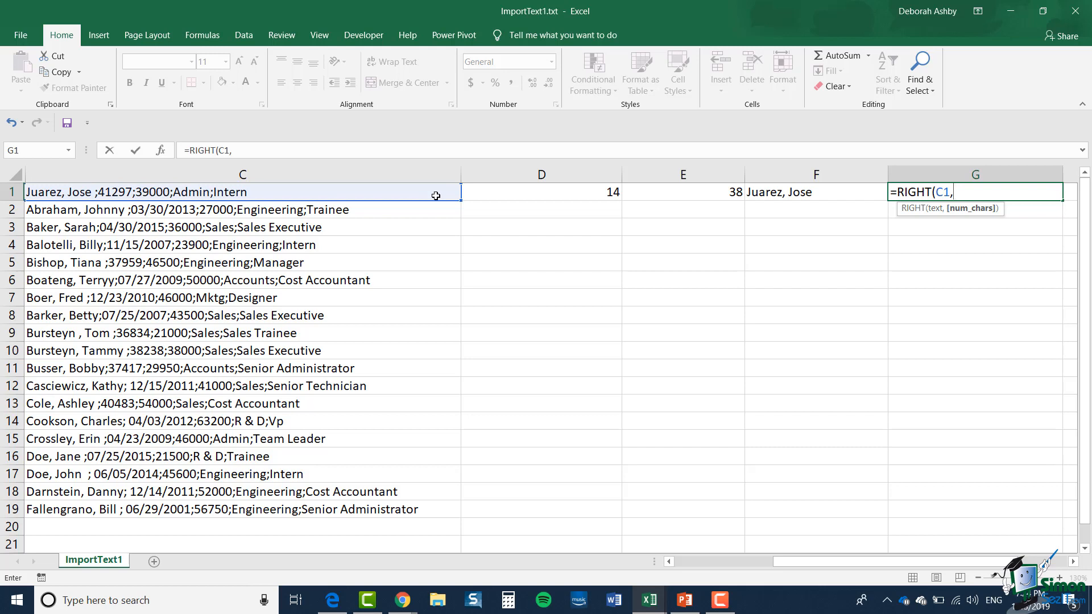
pyautogui.click(645, 193)
pyautogui.write('-')
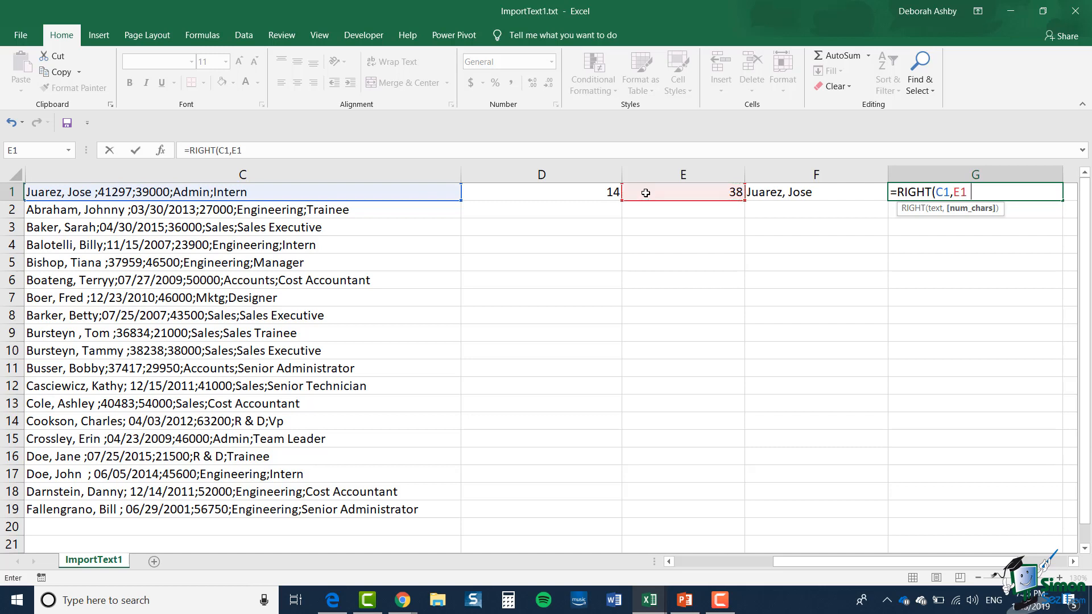
pyautogui.click(515, 191)
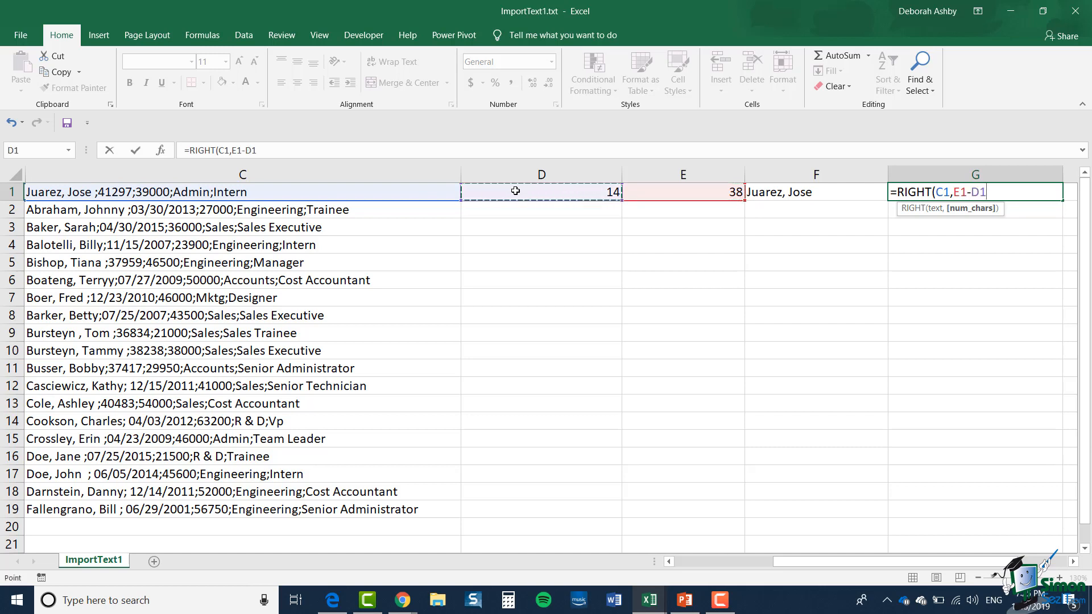
pyautogui.write(')')
pyautogui.press('Return')
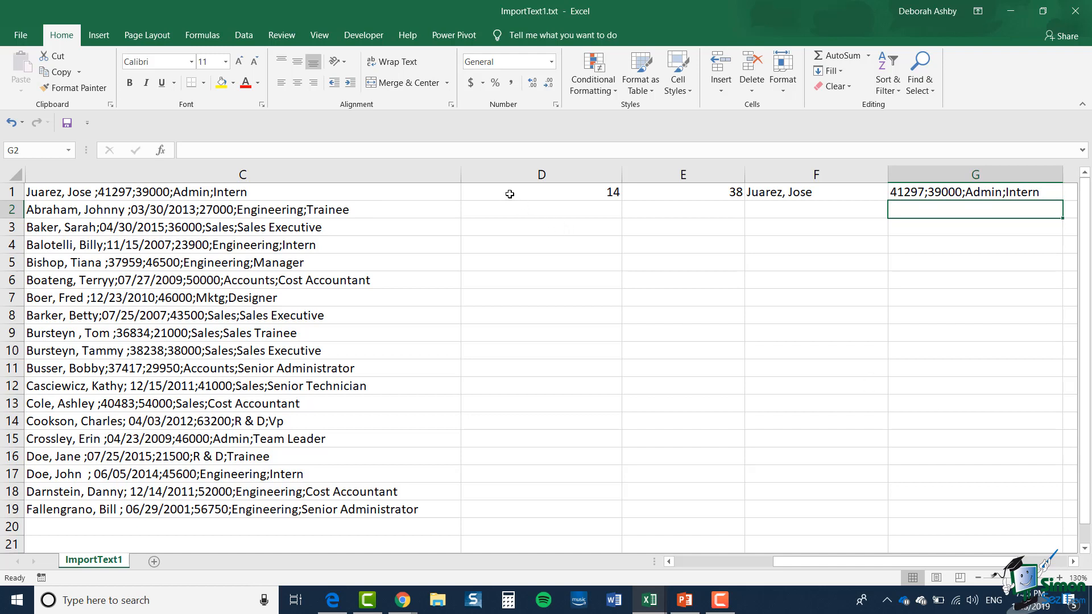
# Fill the formulas in D1:G1 down through row 19 to cover all the records.
pyautogui.moveTo(509, 194); pyautogui.dragTo(1035, 507)
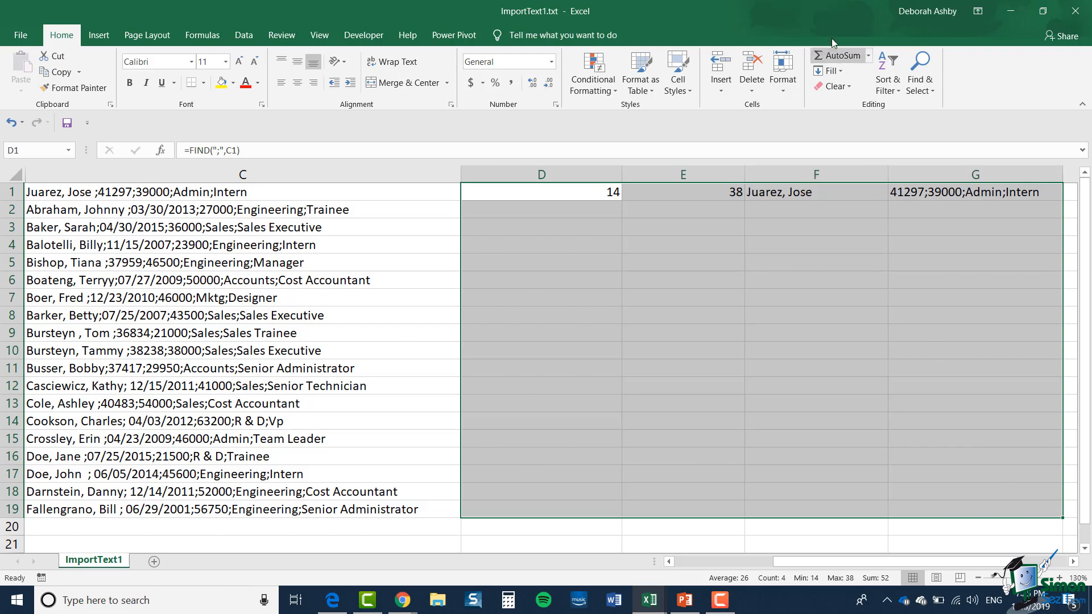
pyautogui.click(837, 72)
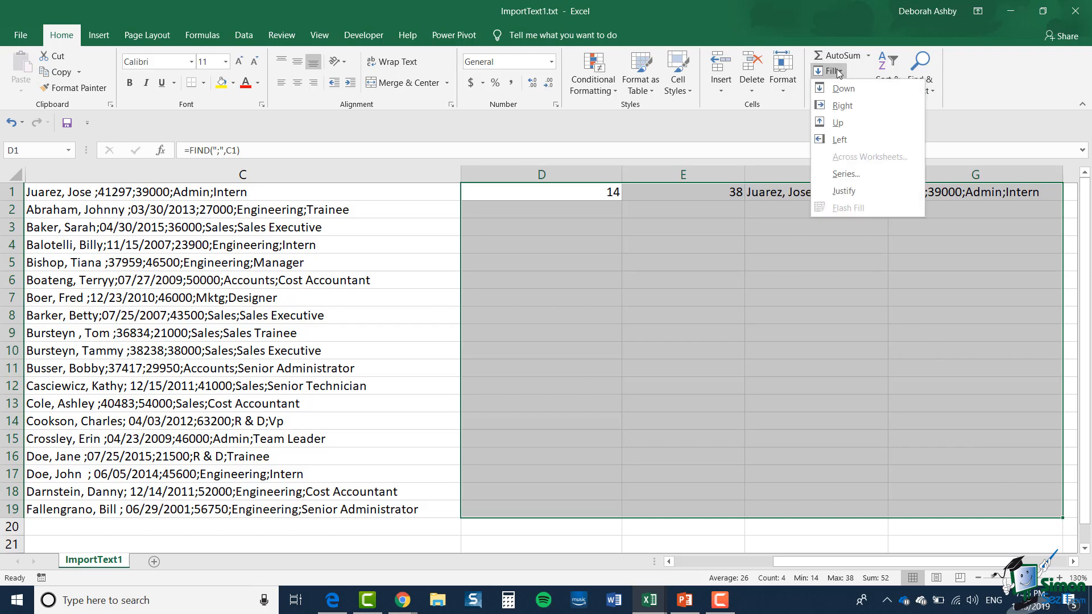
pyautogui.click(839, 91)
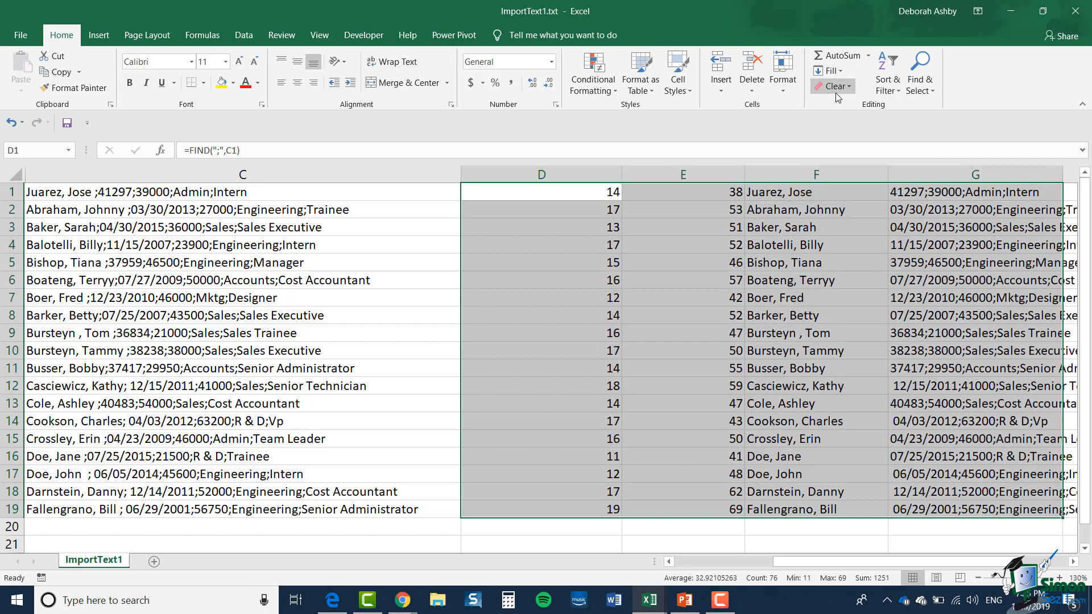
pyautogui.click(866, 331)
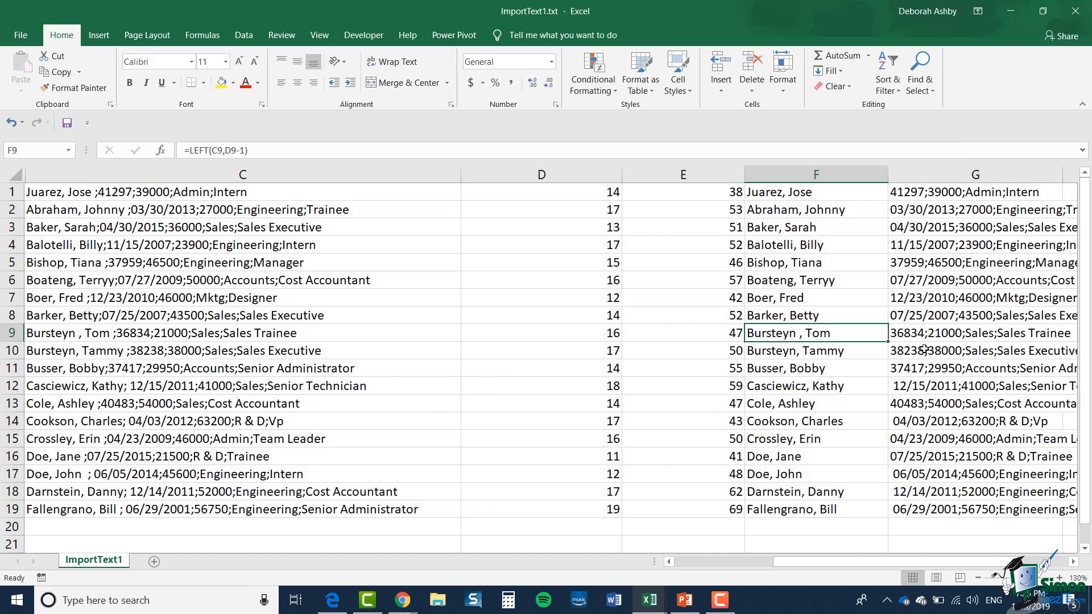